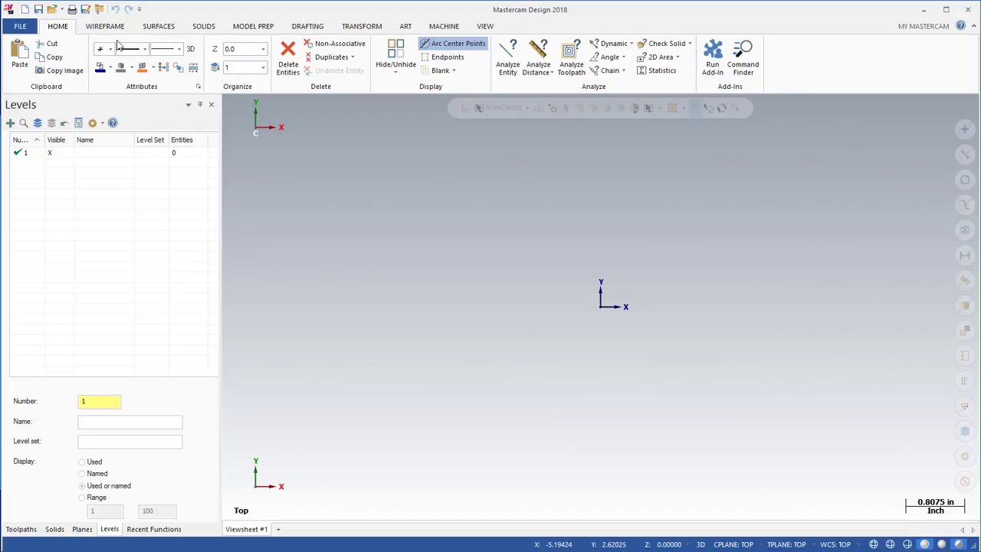
Start a solid block primitive and switch to the isometric view
left_click(196, 29)
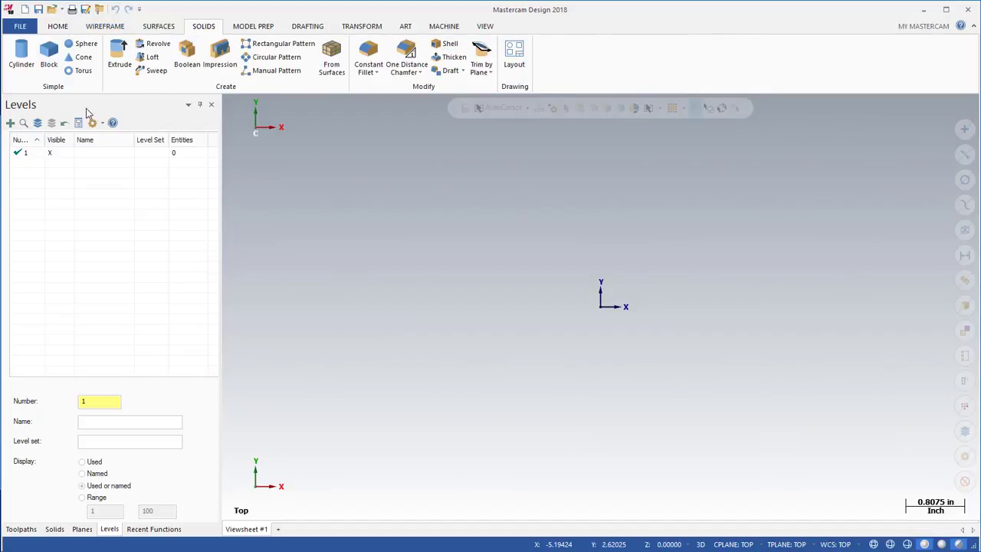
left_click(49, 57)
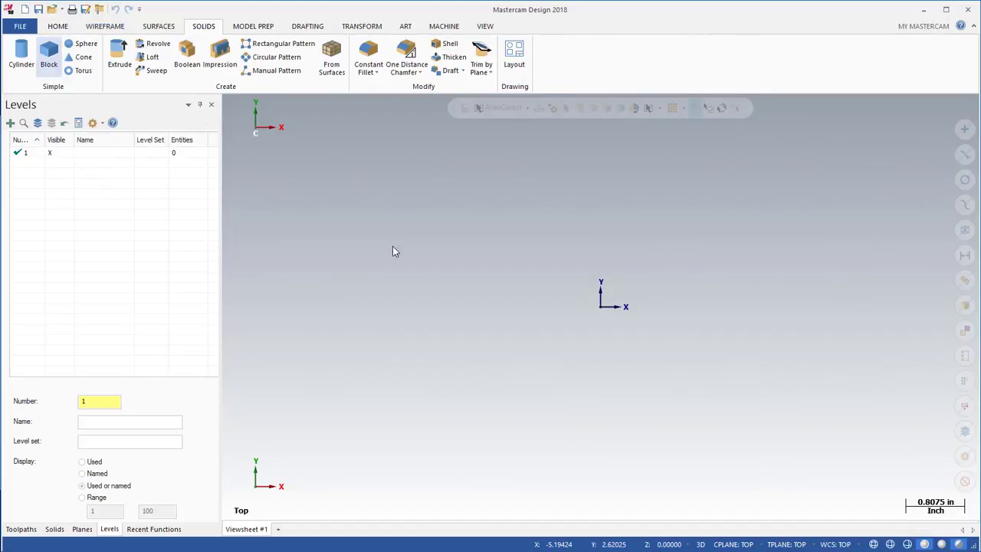
right_click(470, 281)
left_click(512, 387)
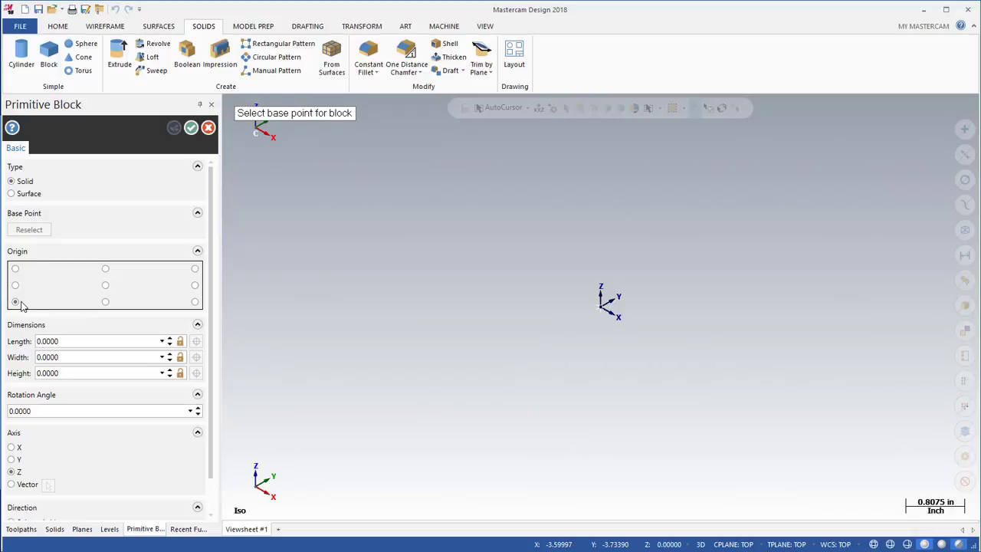
Set the block length to 8, width to 4 and height to 2
left_click(101, 342)
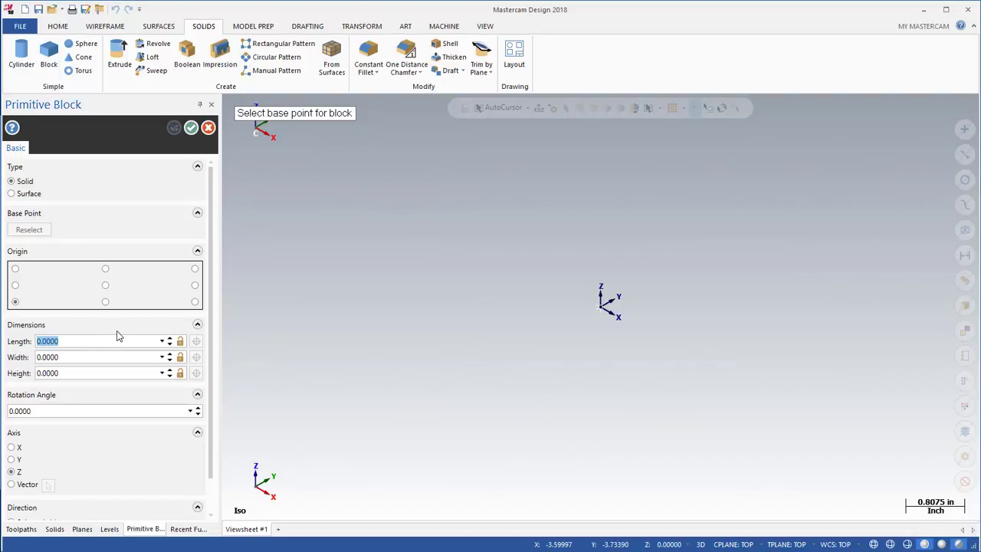
type("8")
key("Return")
left_click(74, 357)
type("4")
key("Return")
left_click(87, 374)
type("2")
key("Return")
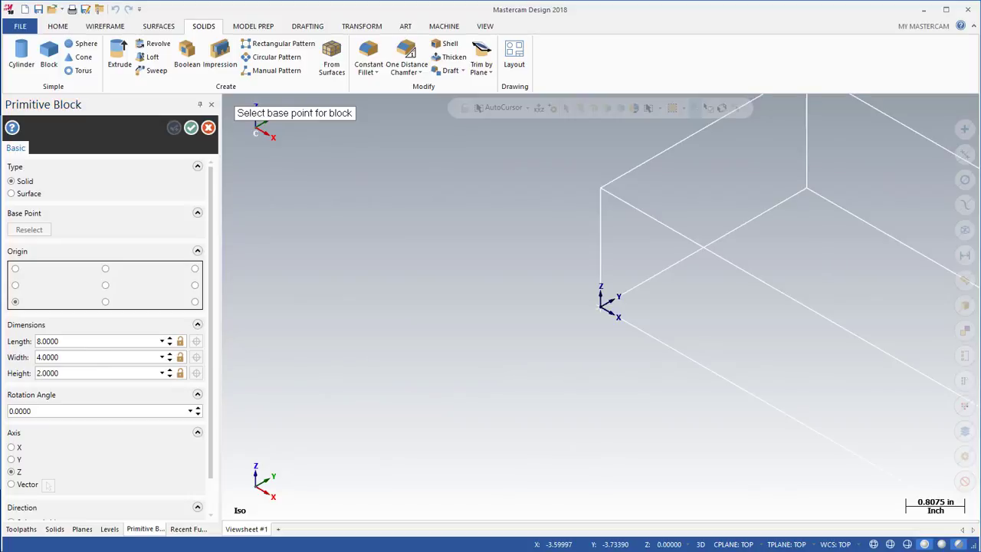
Change the height to -2 so the block extends downward, and base it at the origin
left_click(100, 373)
type("-2")
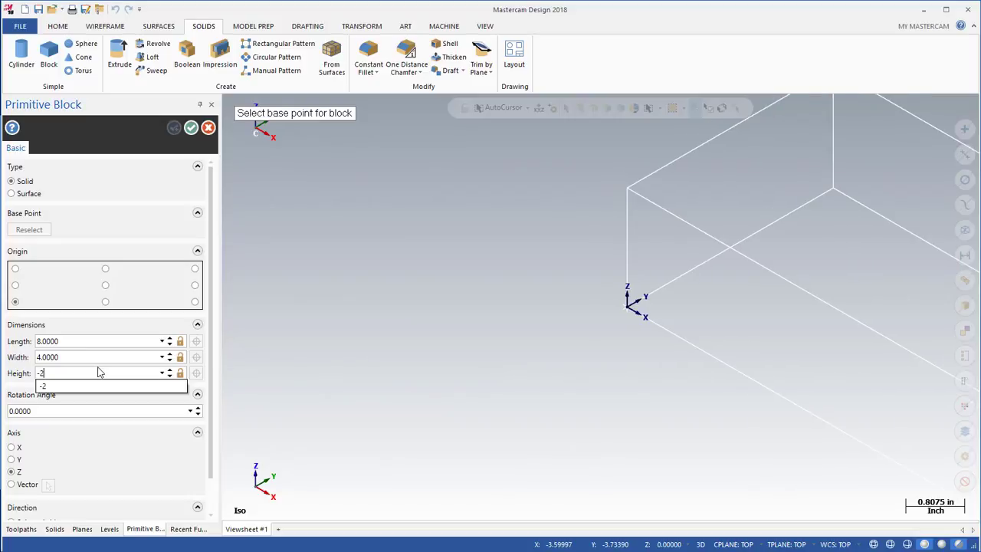
key("Return")
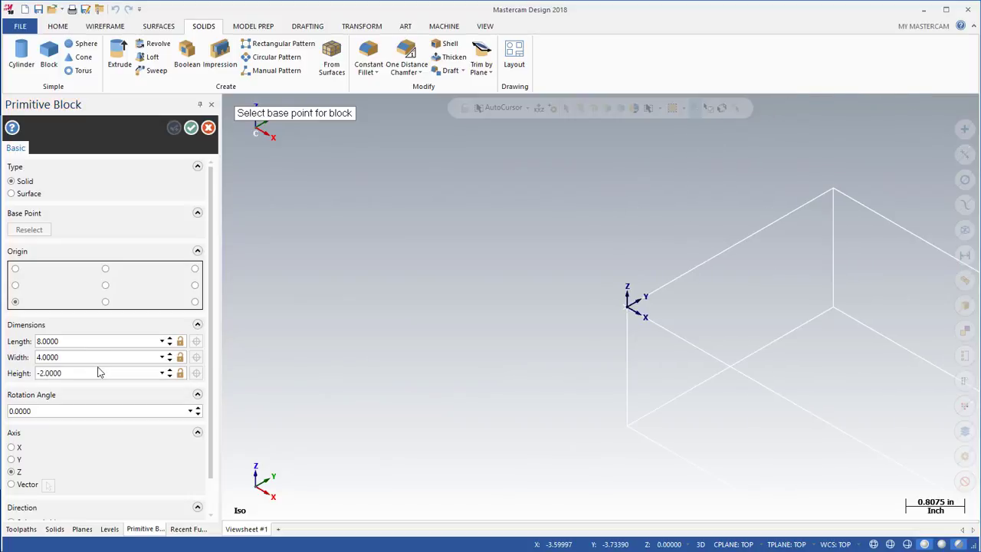
left_click(629, 309)
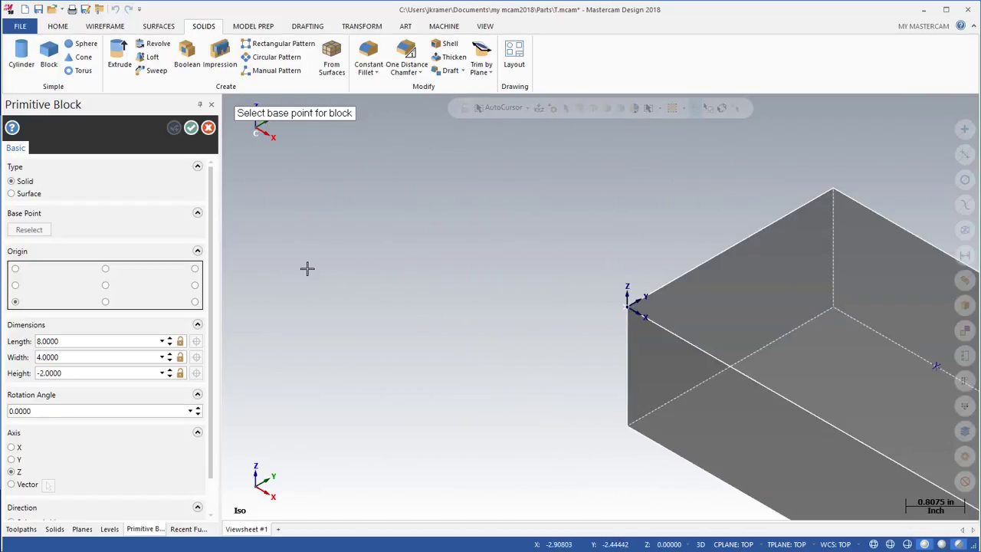
Accept the block and view it from the top, fitted to the screen
left_click(191, 127)
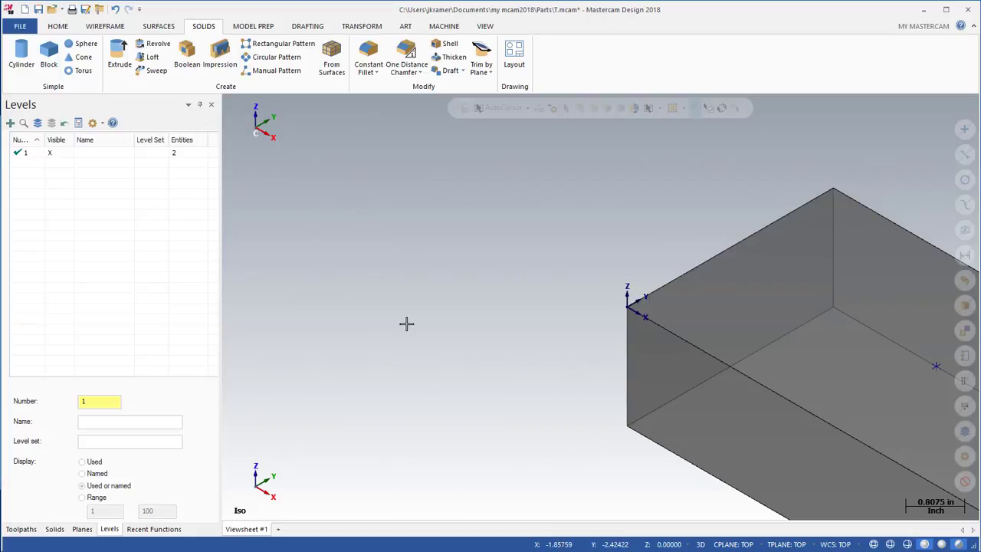
key("alt+F1")
key("alt")
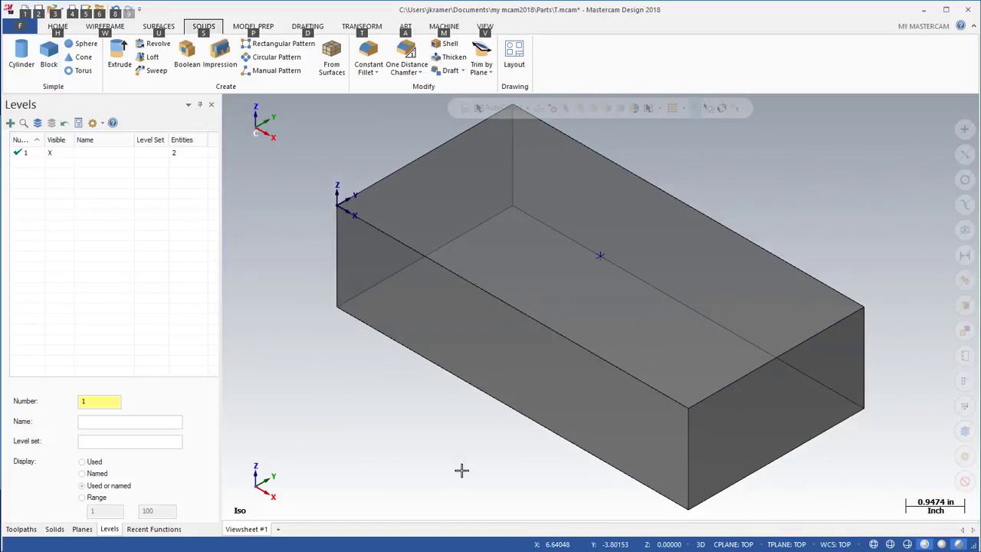
key("alt")
right_click(460, 454)
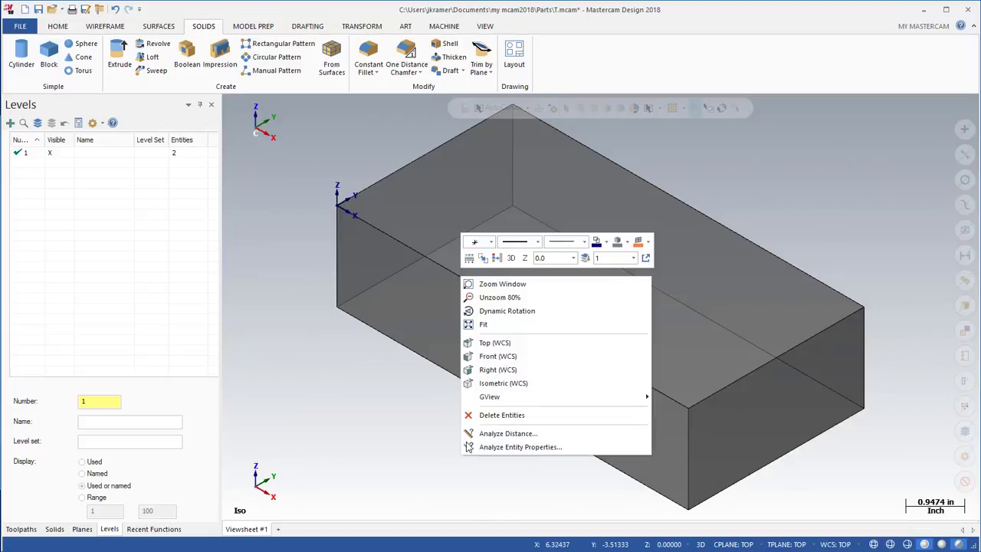
left_click(483, 343)
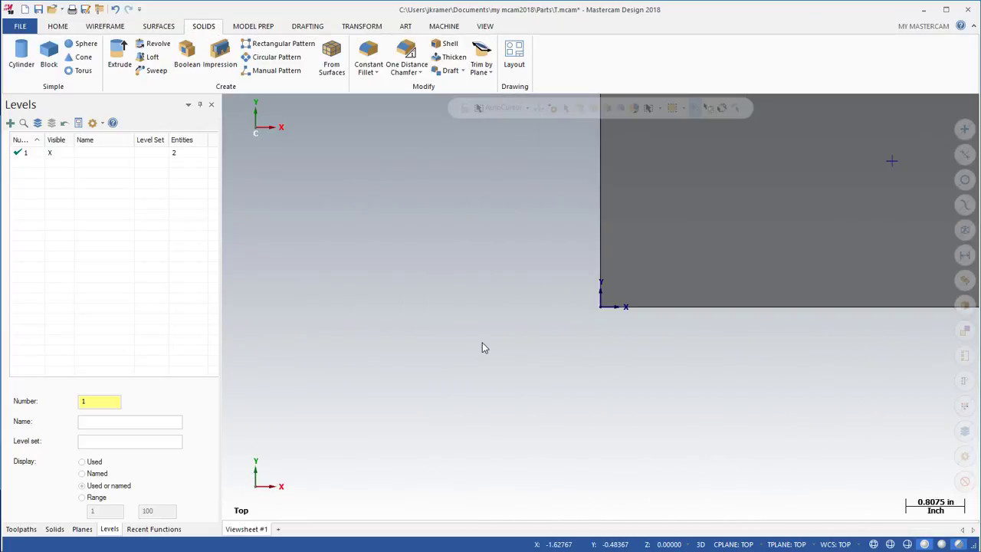
key("alt+F1")
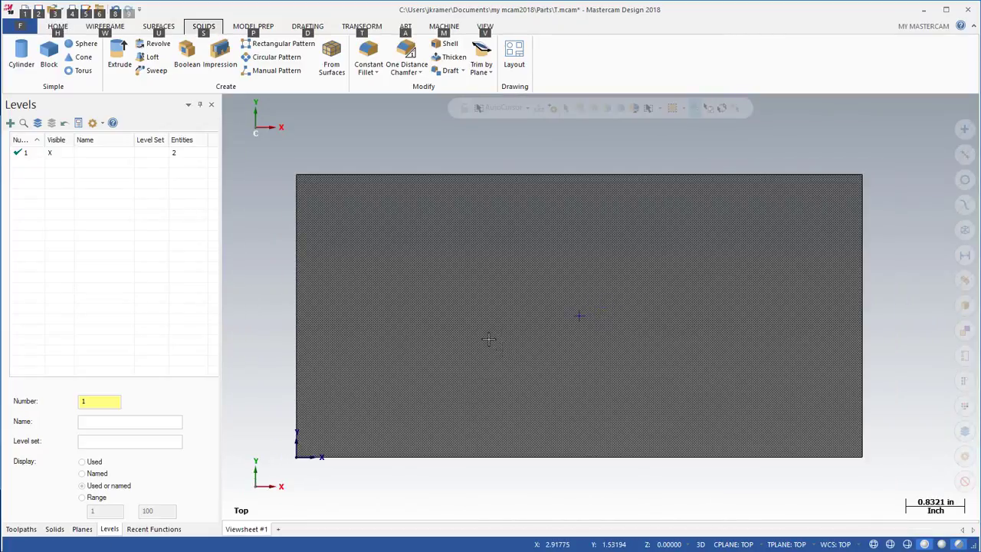
Set a thicker line width and a red wireframe colour for new geometry
left_click(104, 27)
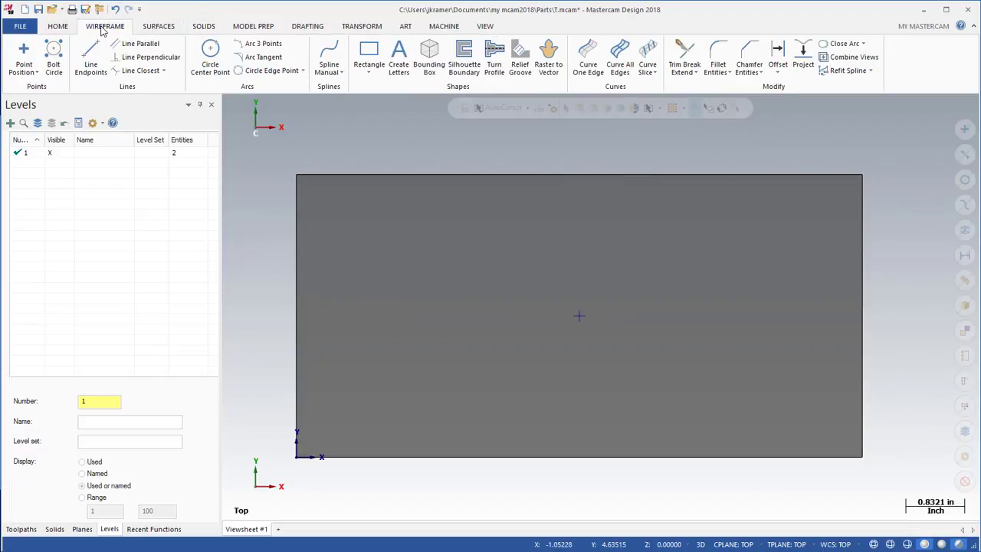
left_click(57, 28)
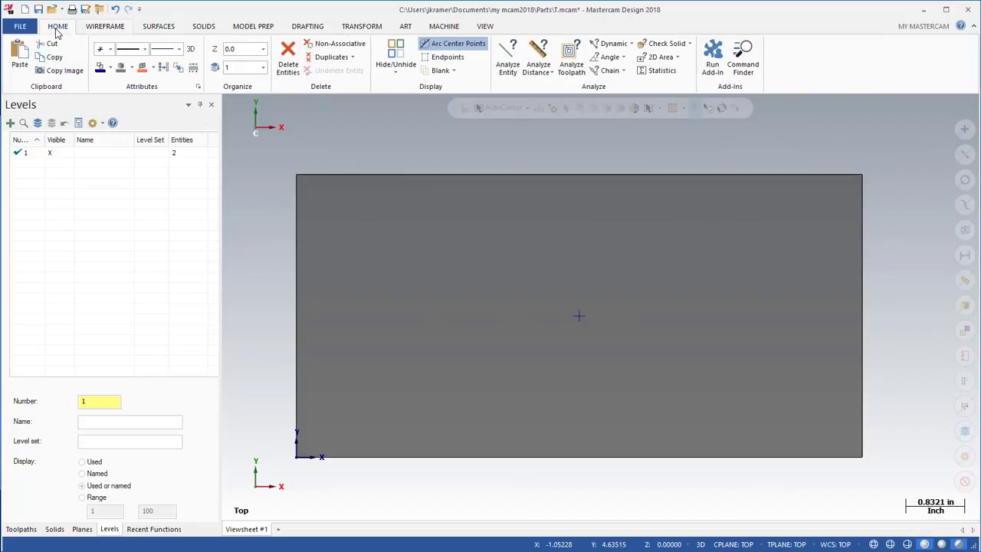
left_click(178, 50)
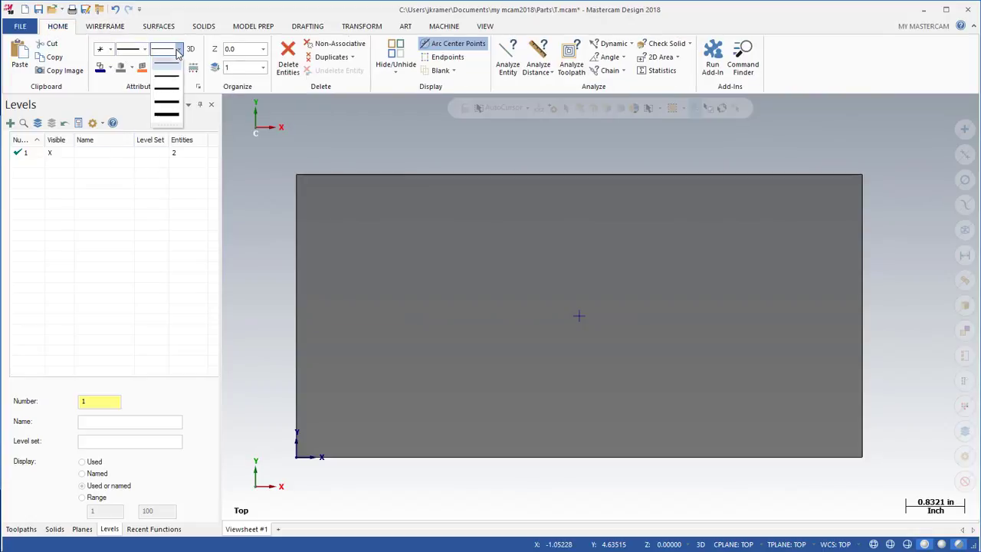
left_click(164, 95)
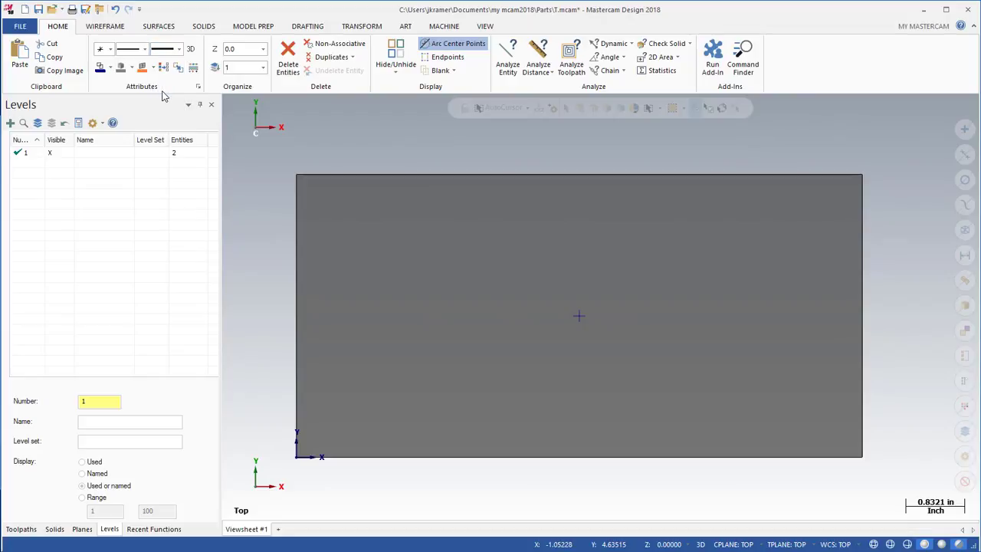
left_click(111, 71)
left_click(121, 98)
Create level 2 named 'wire for solid' and make it the current level
double_click(96, 400)
type("2")
key("Return")
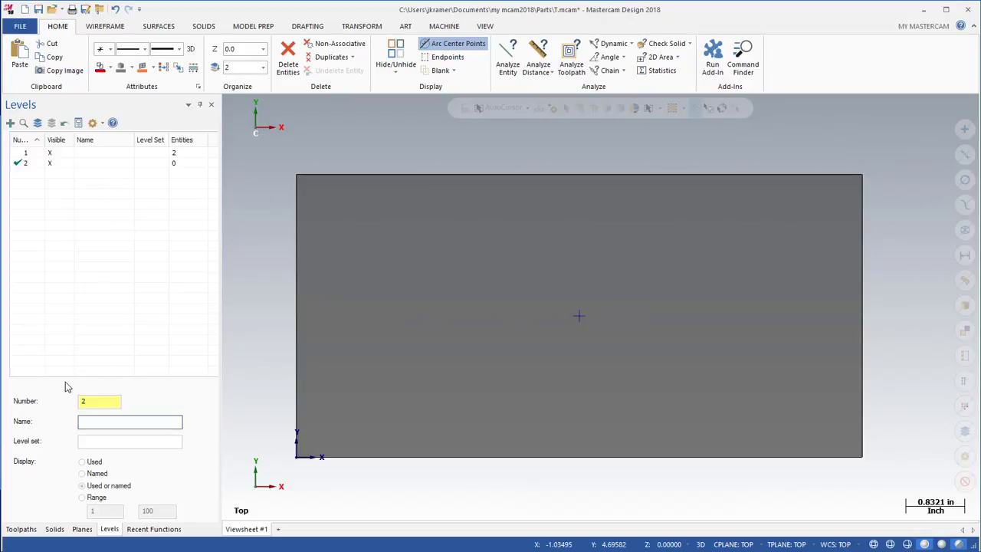
type("wire for solid")
Rename level 1 to 'Solid' and return to the top view
left_click(86, 153)
left_click(85, 153)
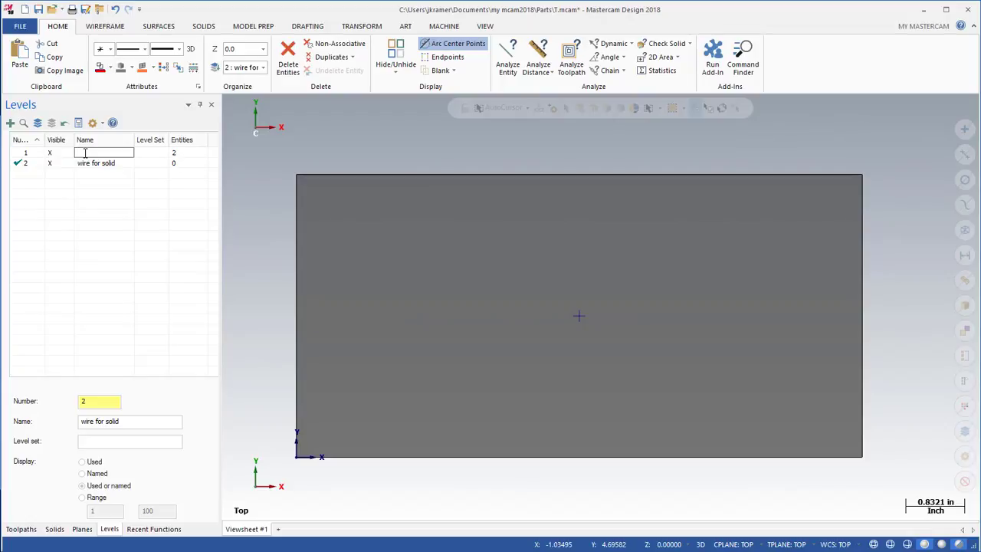
type("Solid")
left_click(394, 146)
left_click(427, 176)
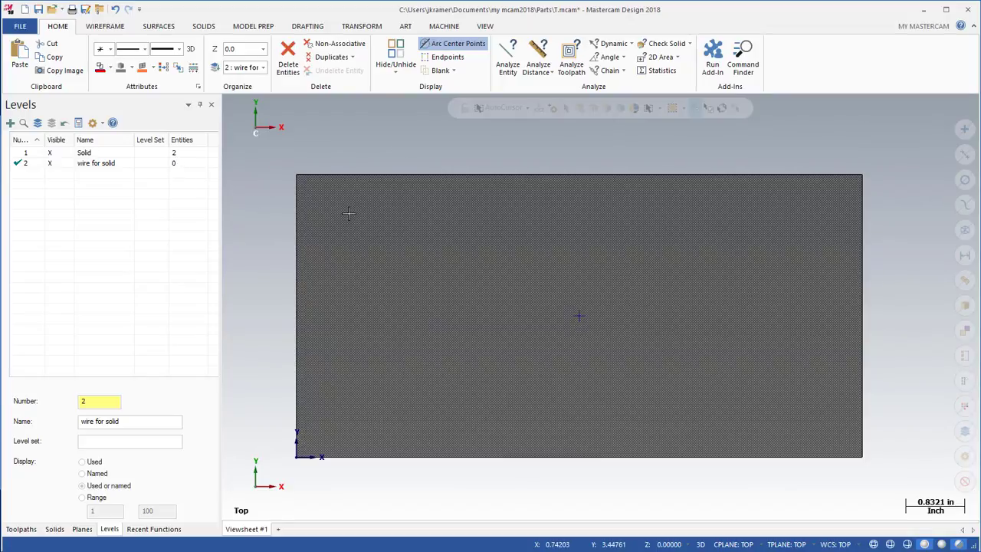
key("alt+7")
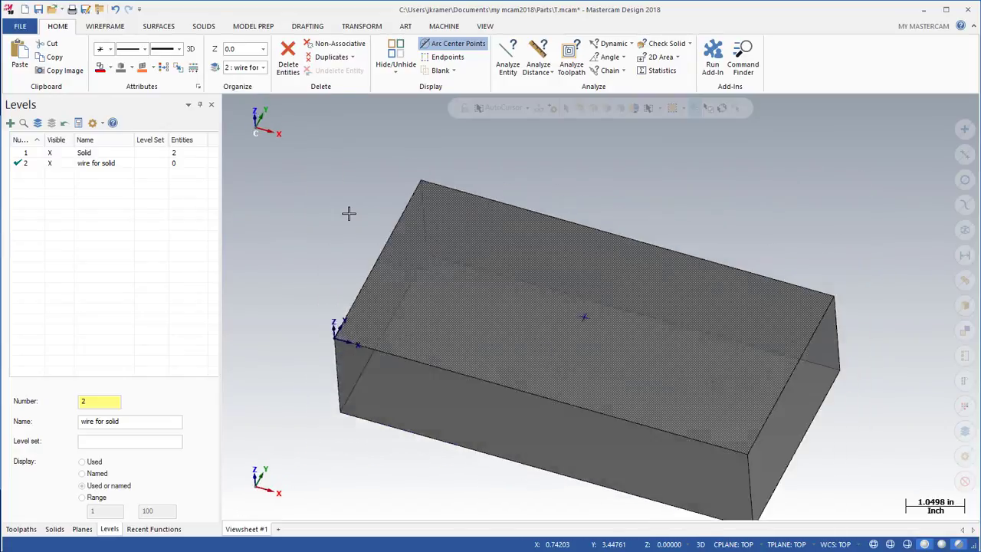
right_click(296, 240)
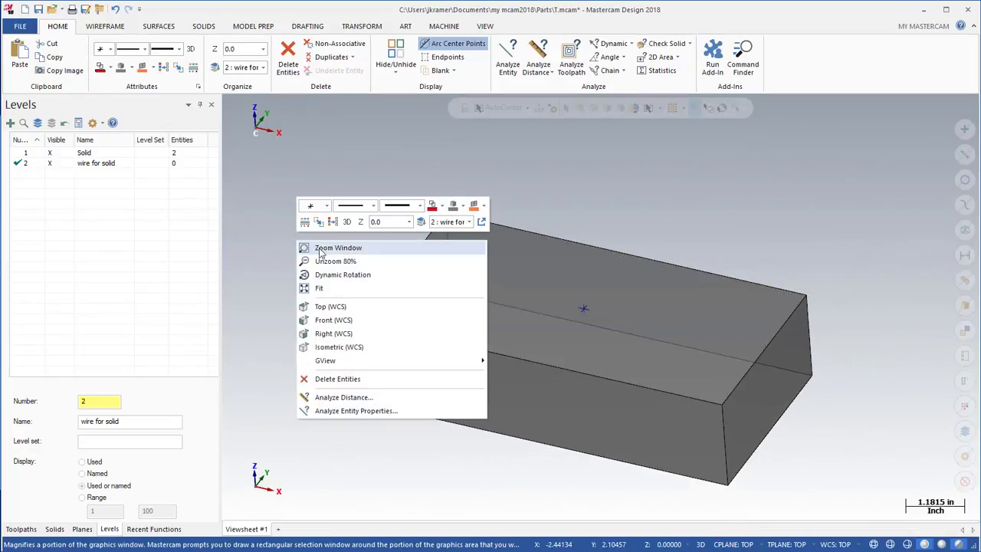
left_click(328, 305)
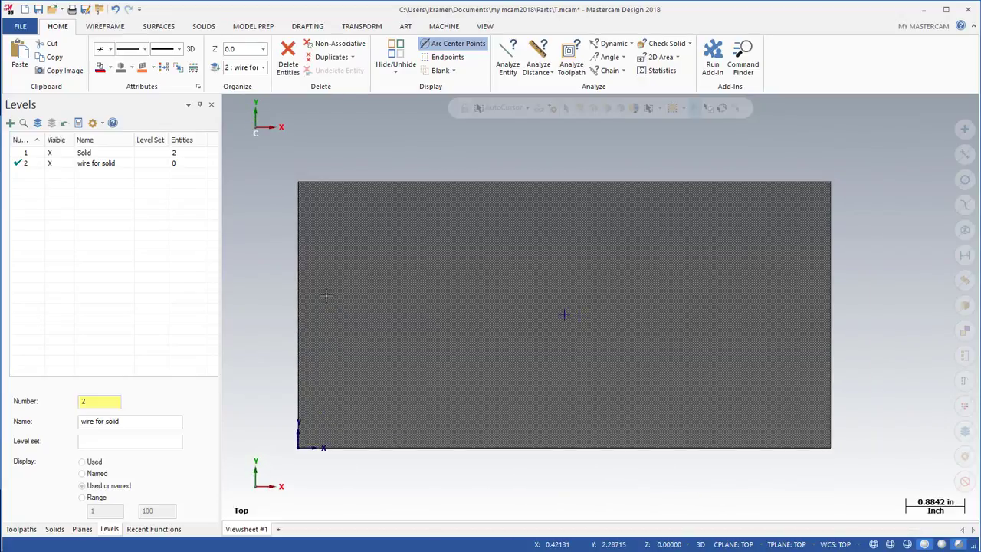
Set up a rectangular shape with width 1.5, height 2.5 and 0.25 corner fillets
left_click(103, 28)
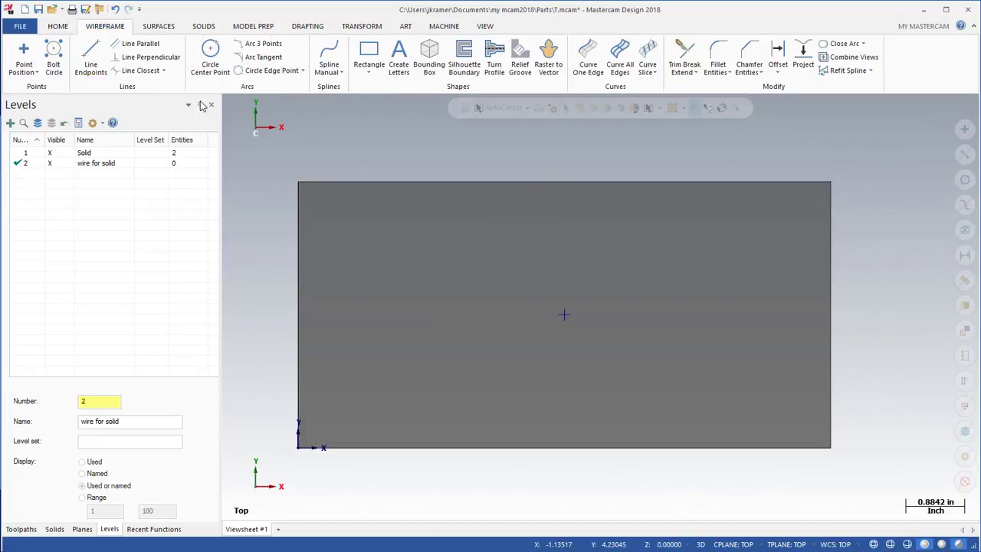
left_click(368, 70)
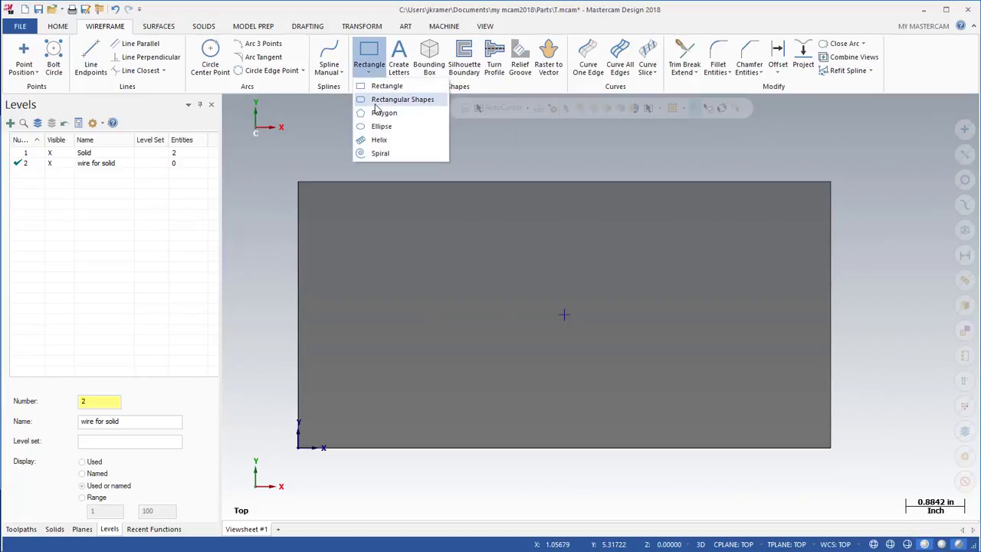
left_click(375, 100)
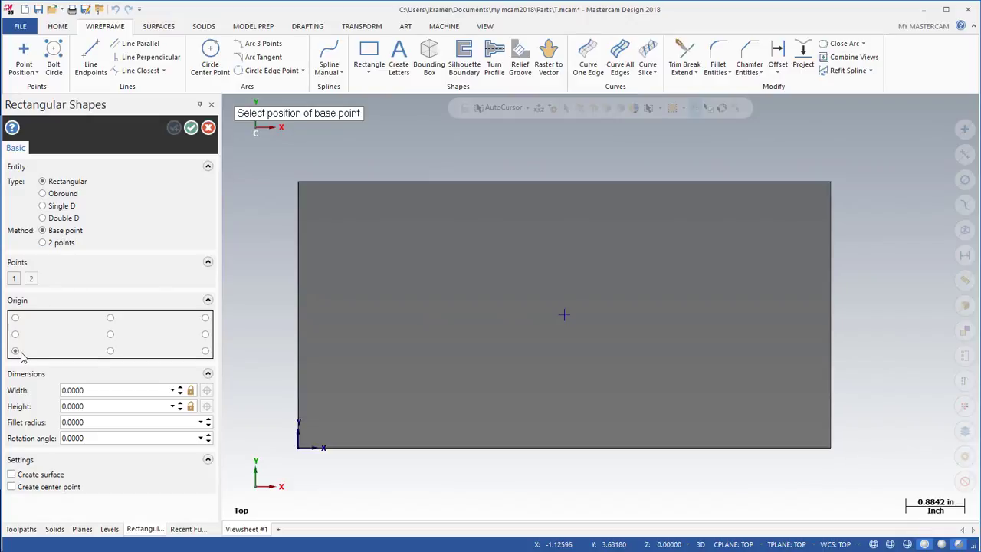
left_click(94, 391)
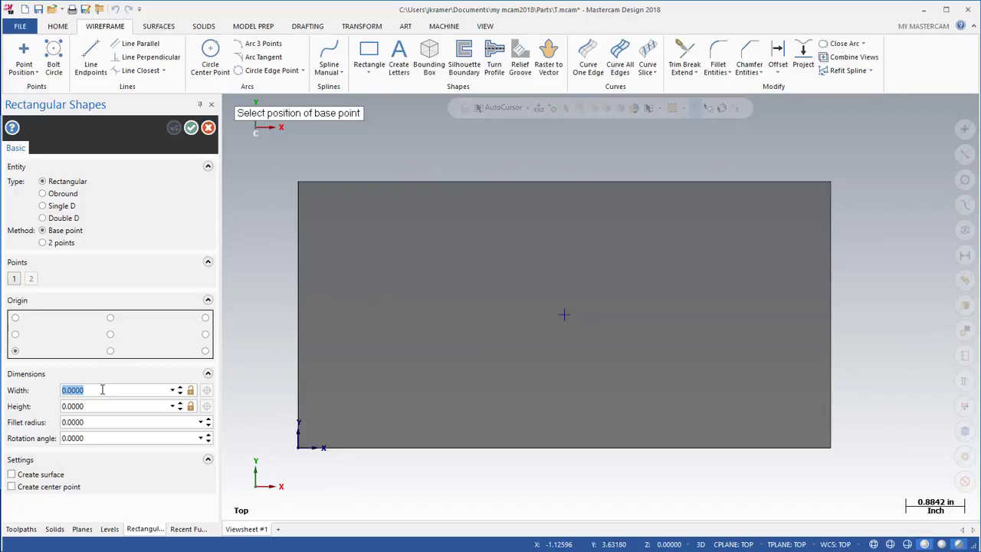
type("1.5")
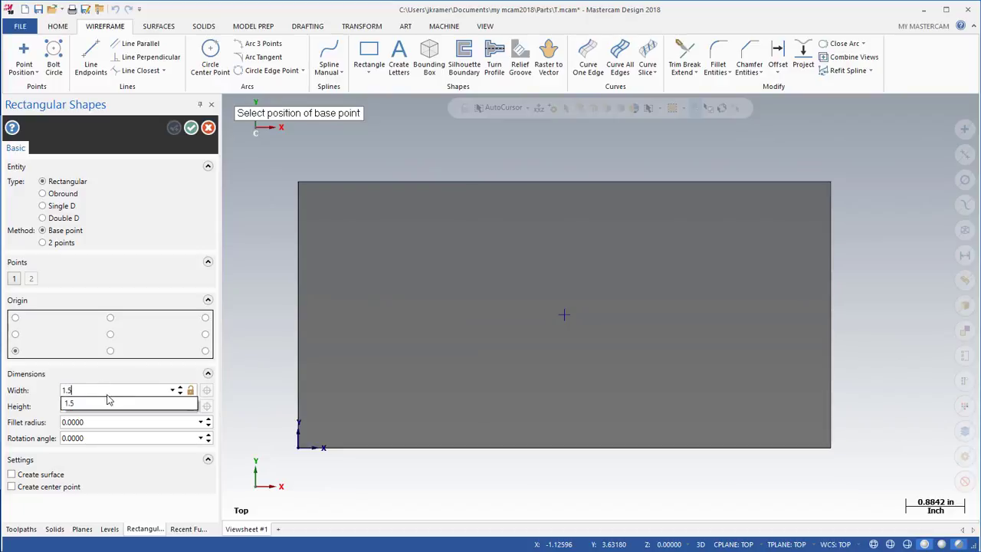
left_click(108, 404)
left_click(105, 406)
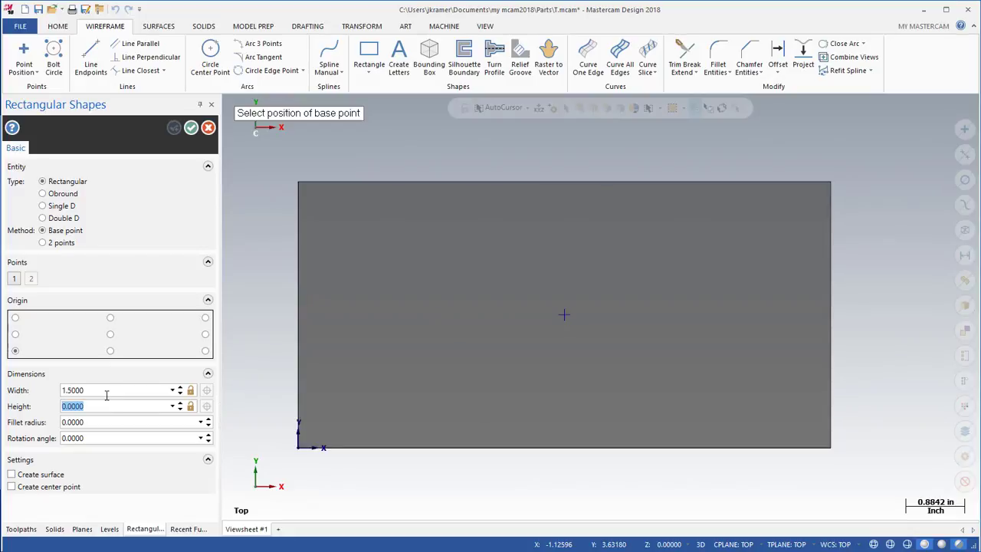
type("2.5")
key("Return")
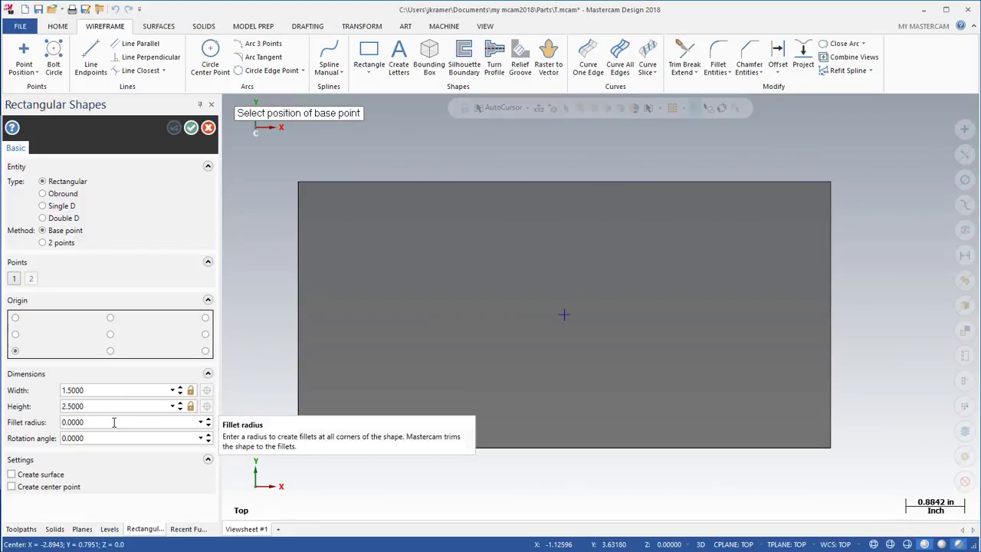
left_click(115, 420)
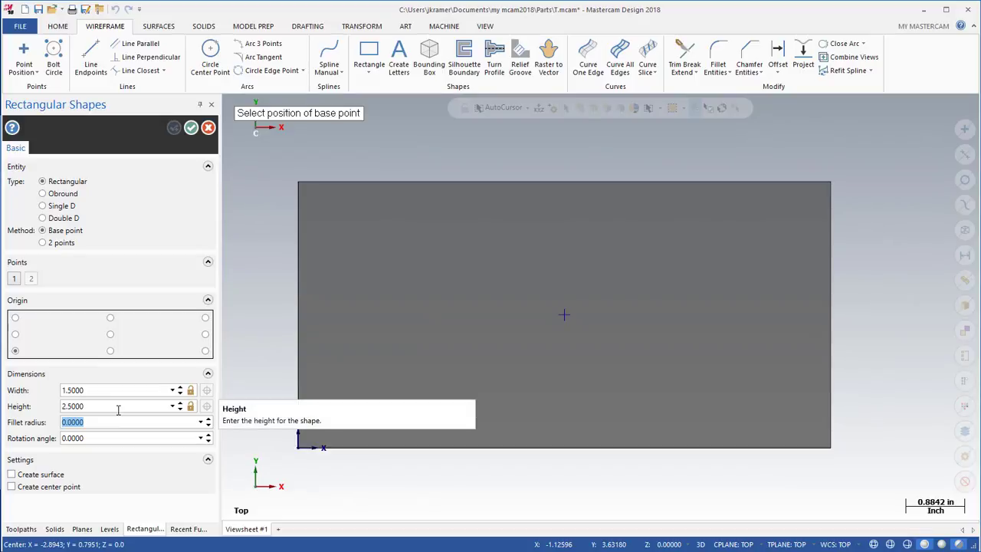
type(".25")
key("Return")
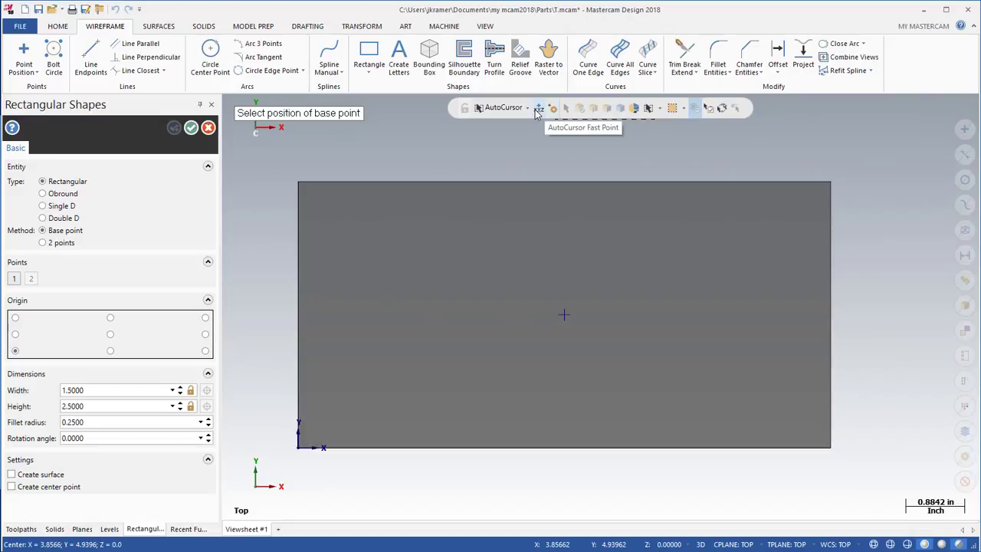
Place the rounded rectangle's corner at X1, Y0.75 and keep it
left_click(538, 112)
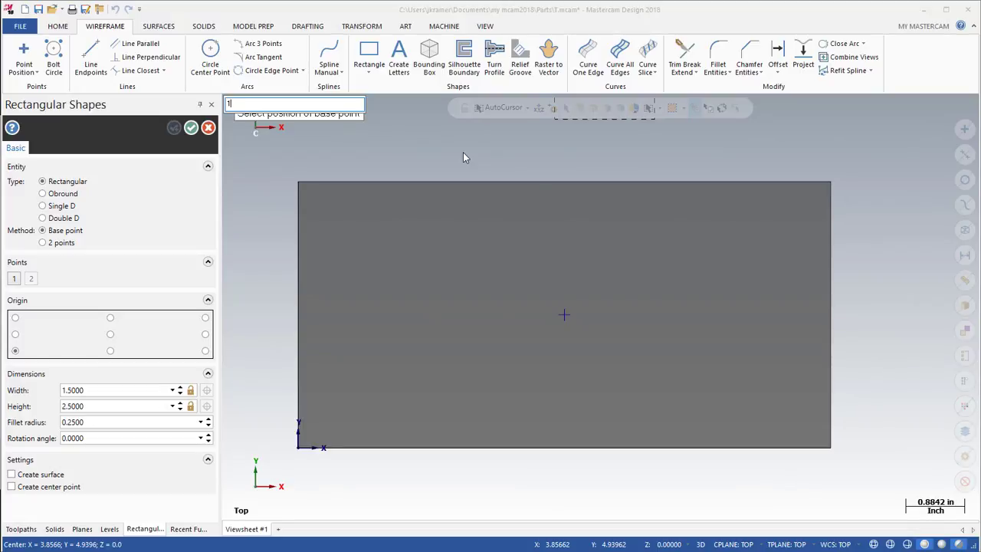
type("1,.75")
key("Return")
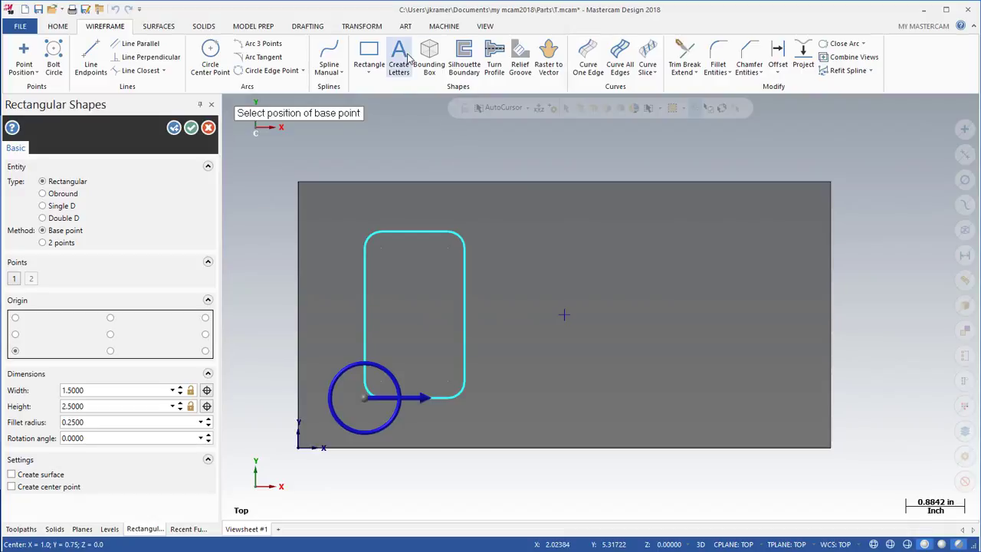
left_click(191, 128)
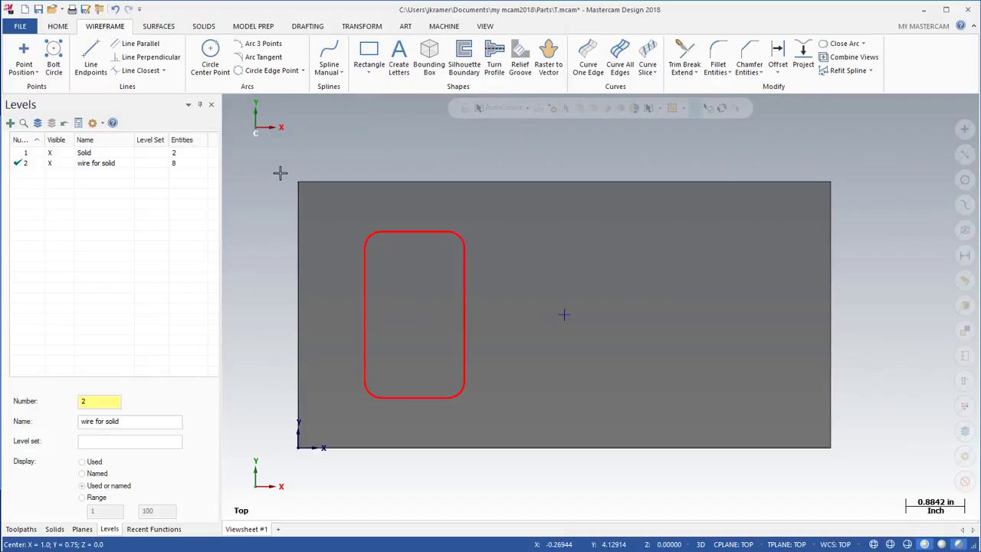
Draw a 3-diameter circle centred at X6, Y2 using typed coordinates
left_click(212, 59)
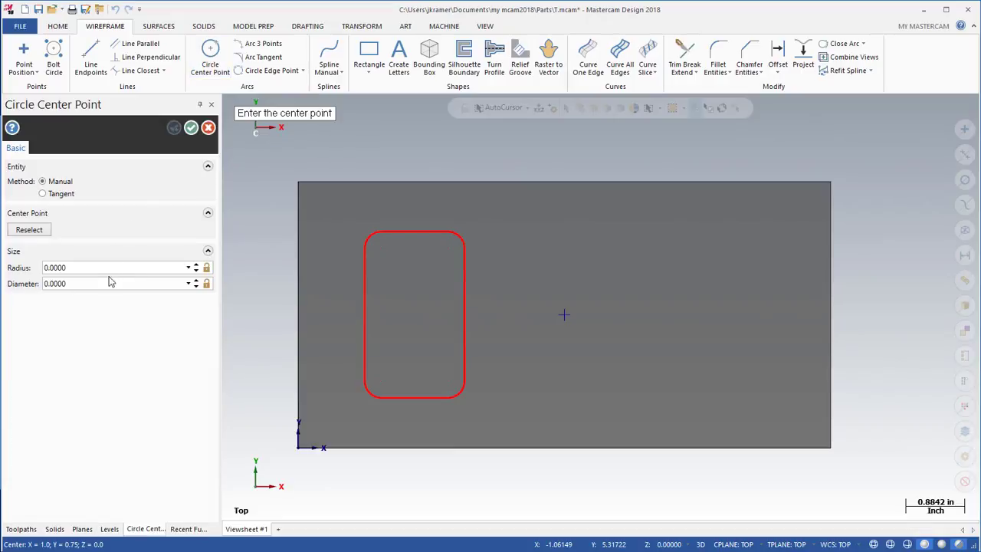
left_click(166, 283)
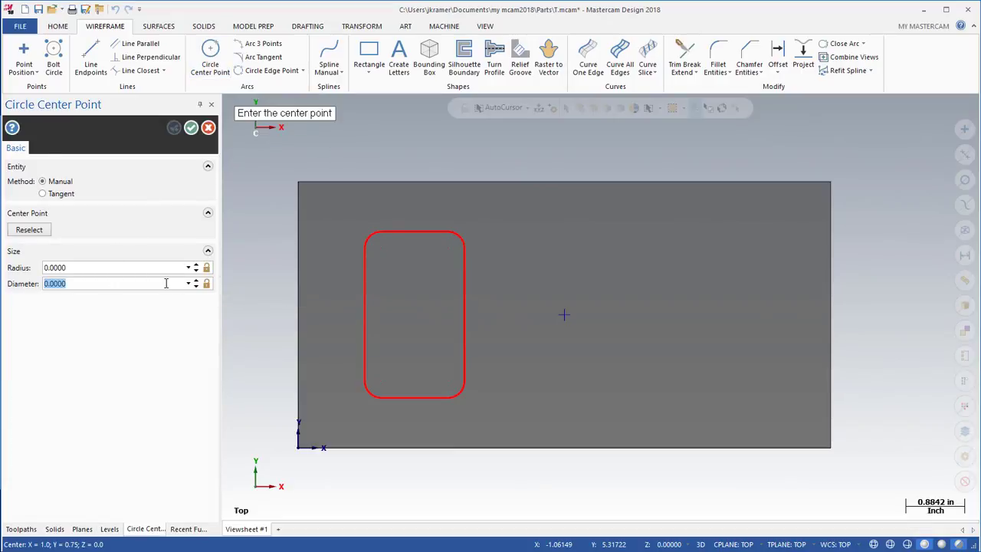
type("3")
key("Return")
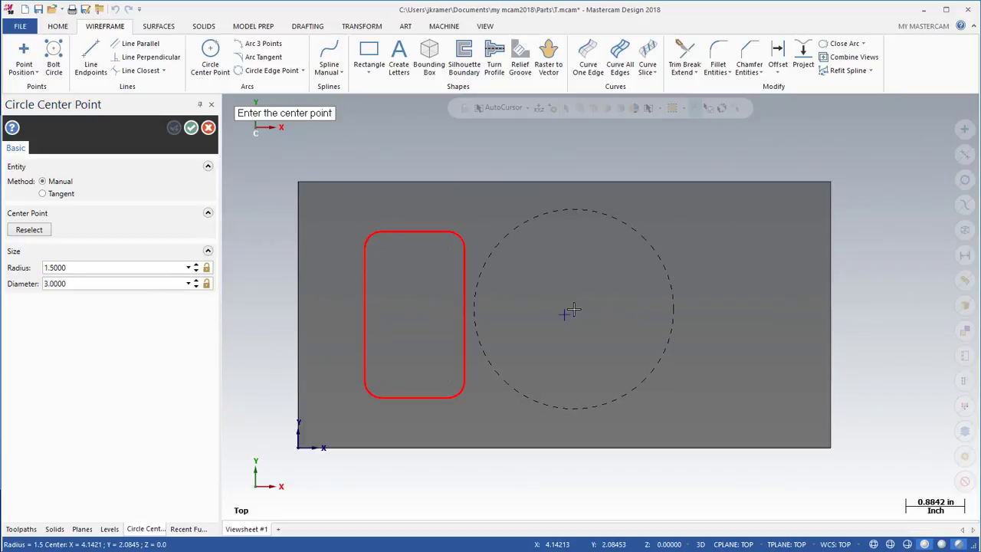
left_click(540, 108)
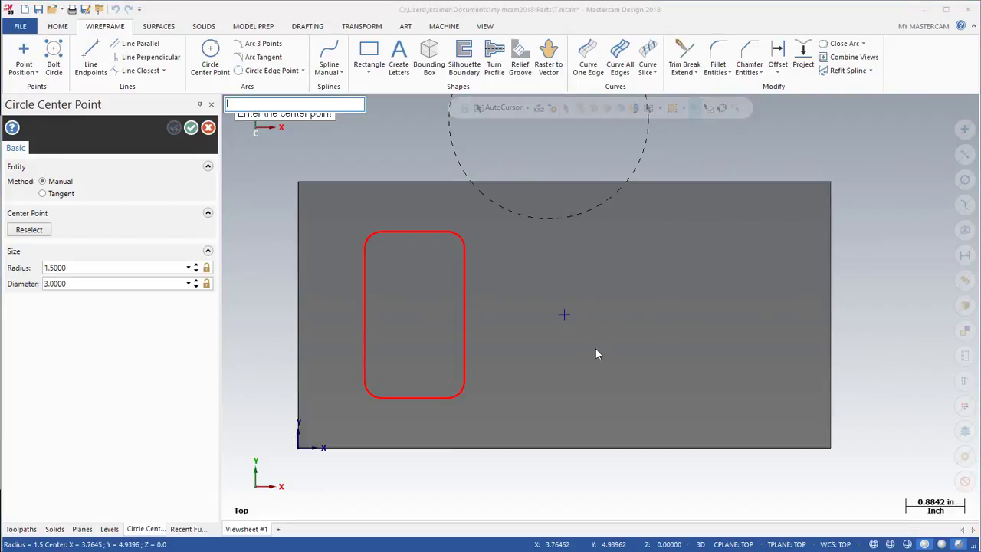
type("8")
type(",2")
key("Return")
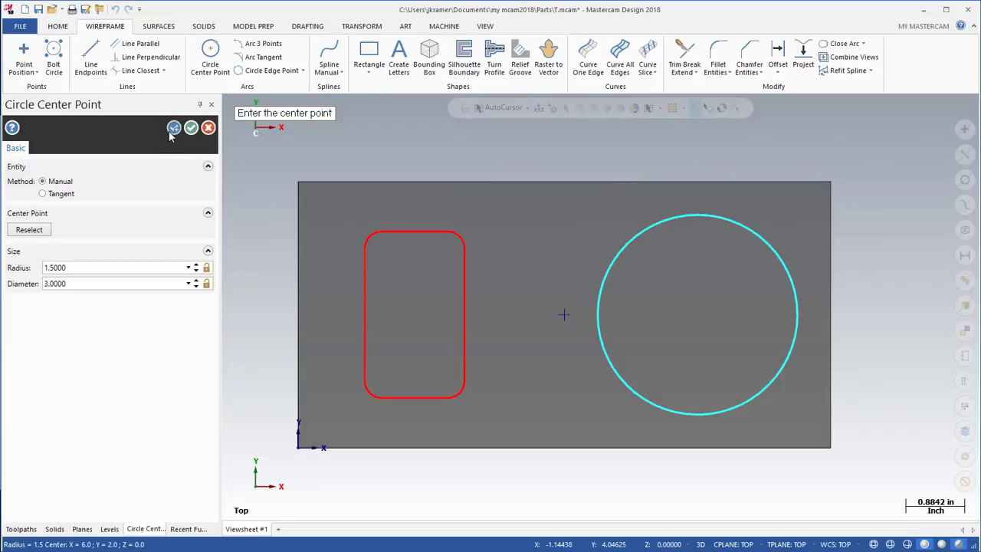
Keep the large circle and lock a 0.5 diameter for the next circles
left_click(174, 128)
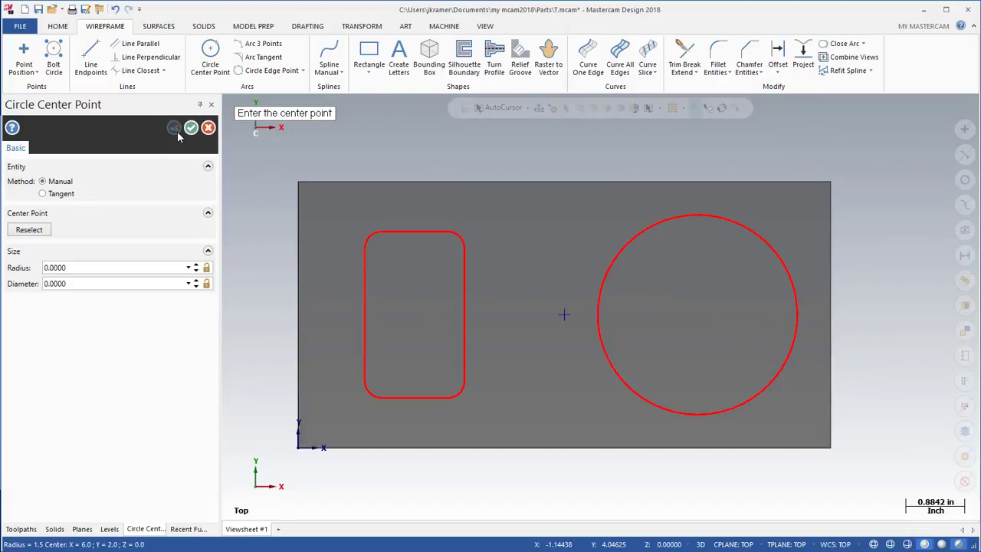
left_click(163, 283)
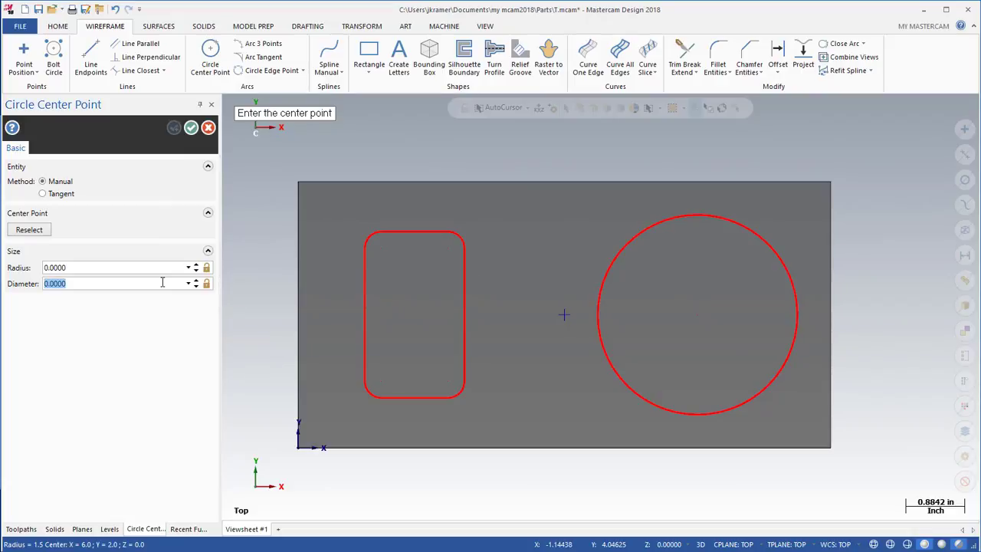
type(".5")
key("Return")
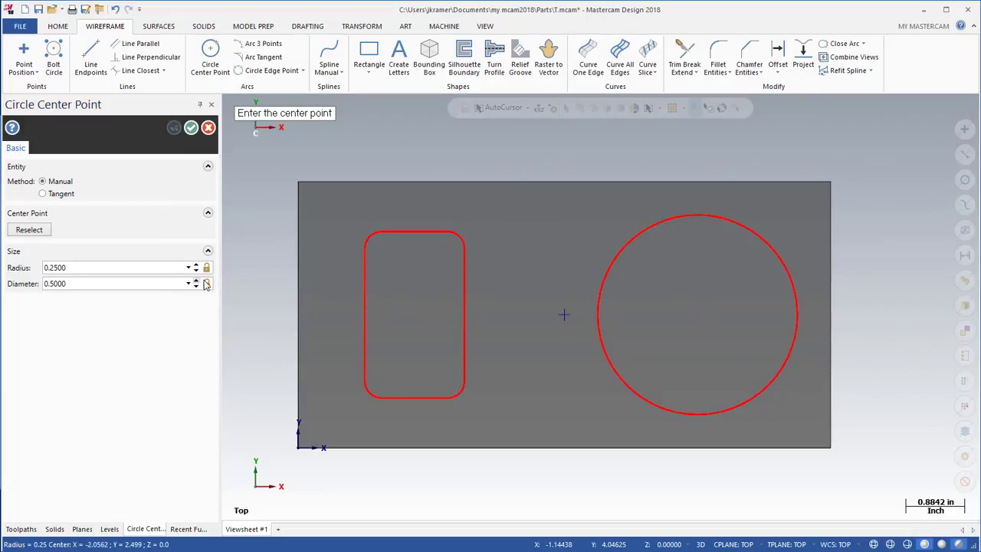
left_click(207, 282)
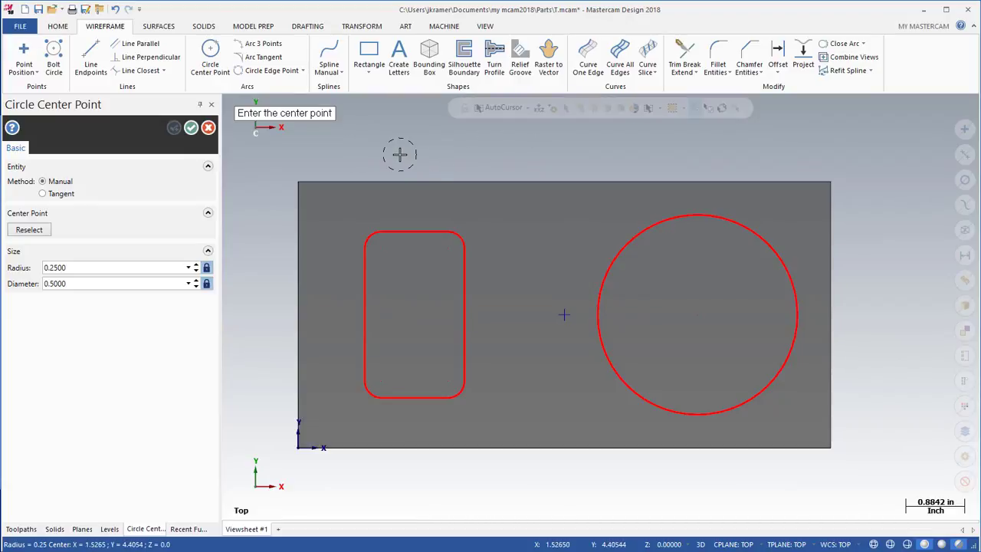
Place three 0.5 circles at X3.5 with Y1, Y2 and Y3
key("space")
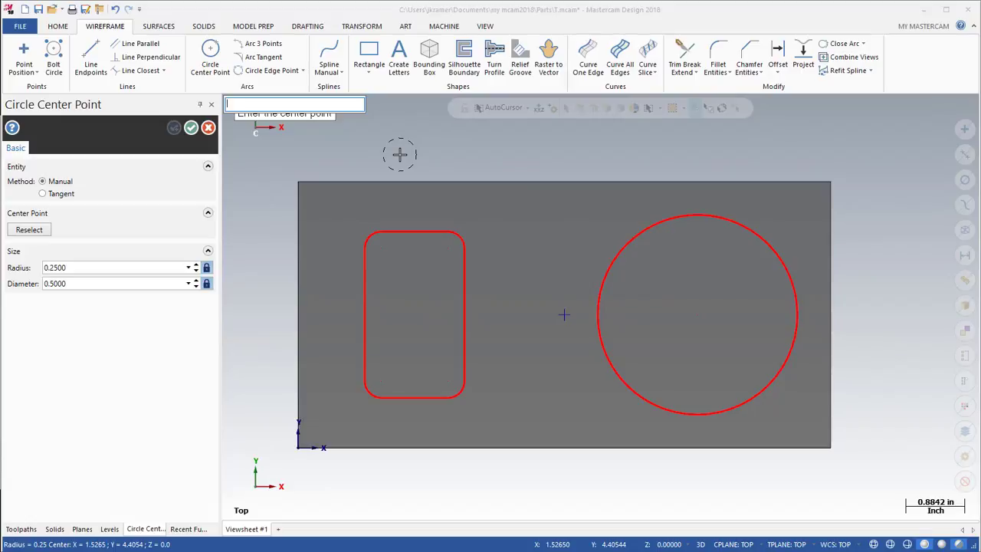
type("3.5,1")
key("Return")
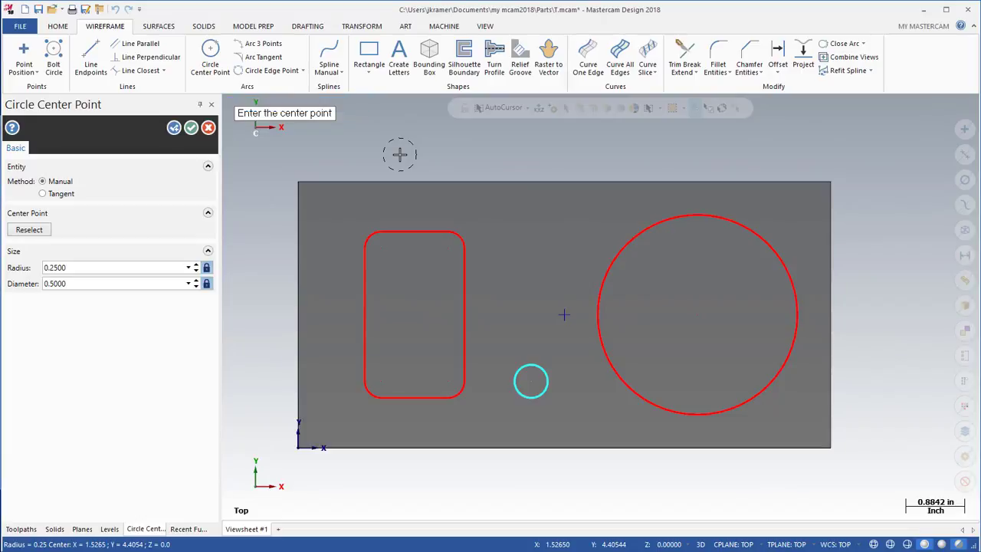
type("3.5,2")
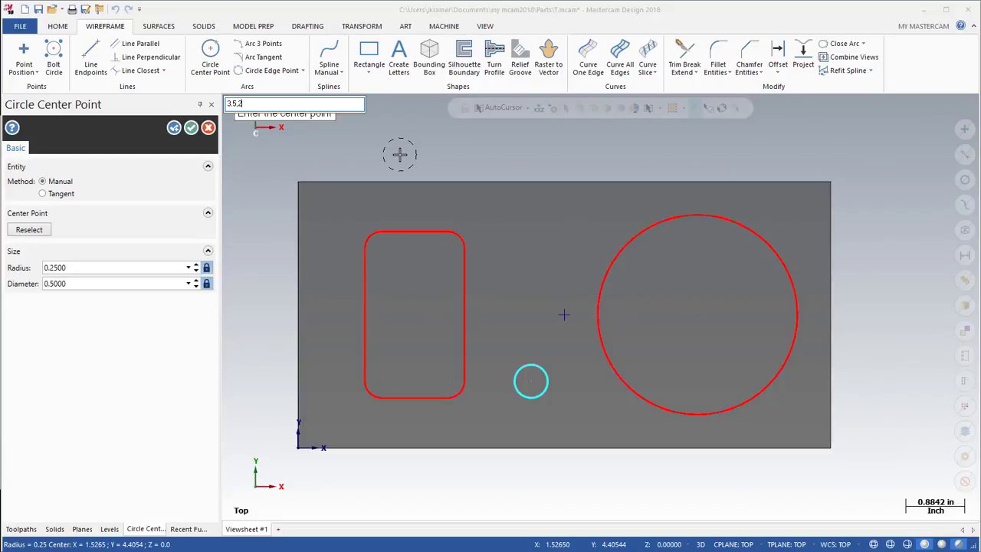
key("Return")
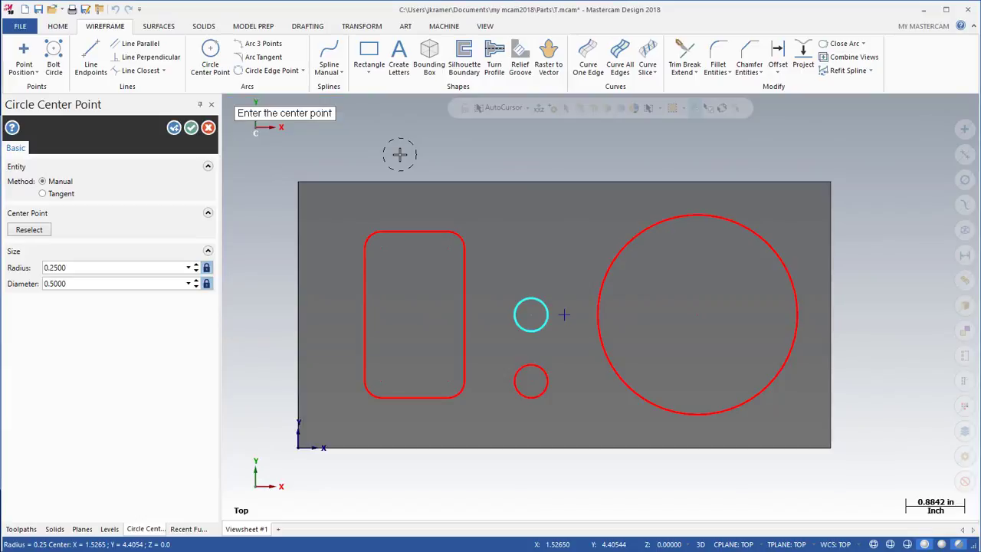
type("3.5")
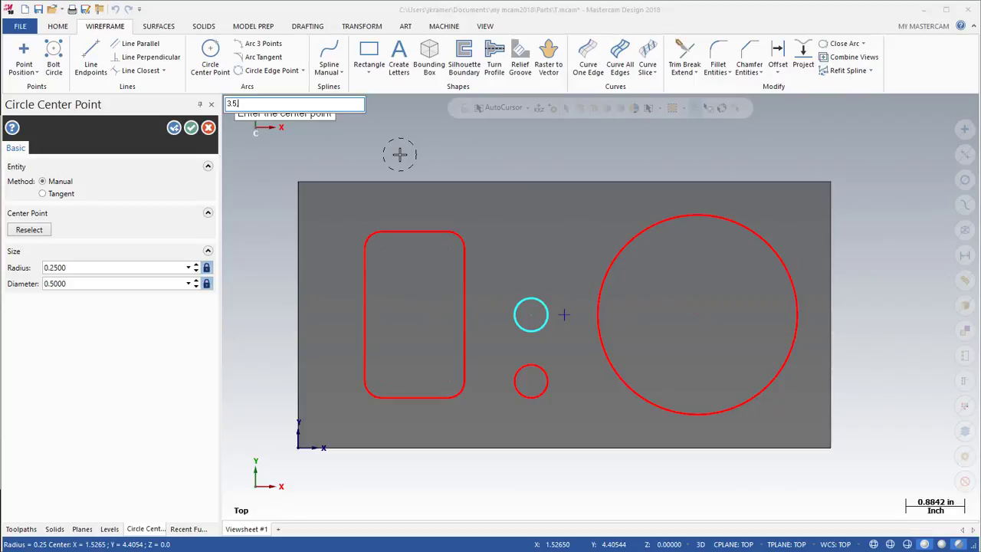
type(",3")
key("Return")
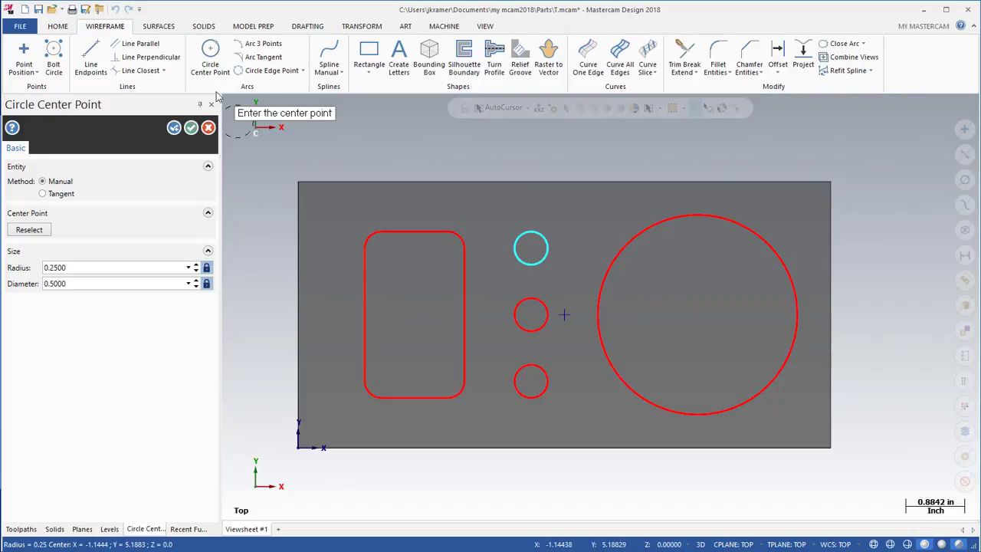
Finish the circles and view the block with its red outlines in isometric, zoomed out
left_click(191, 127)
right_click(433, 152)
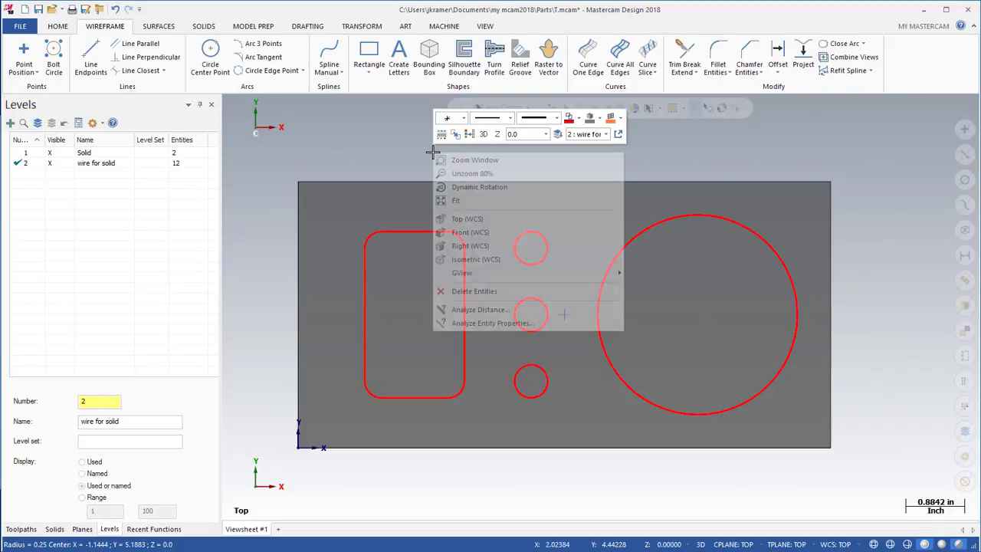
left_click(478, 263)
scroll(493, 301, "down", 1)
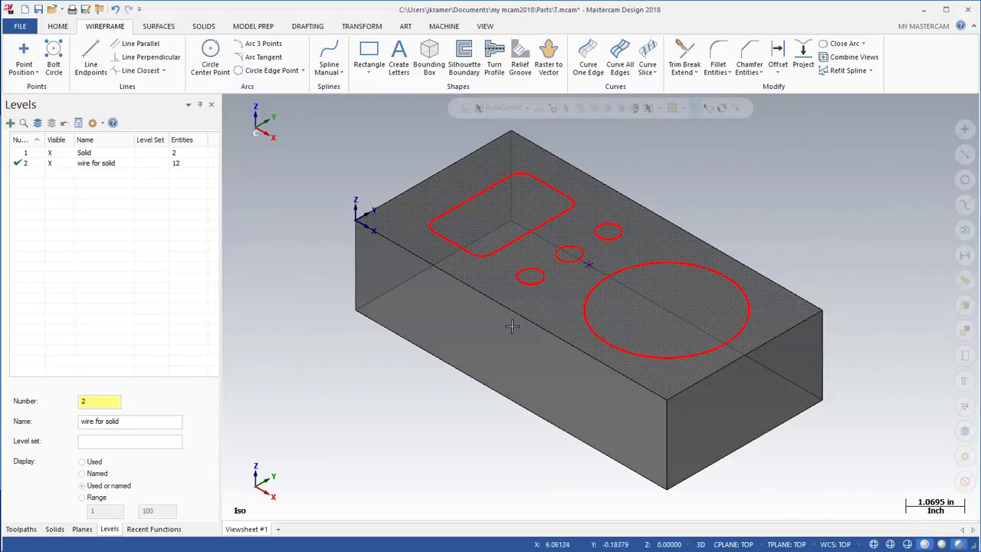
Fillet the block's front and back right vertical edges with a 2.0 radius
left_click(204, 26)
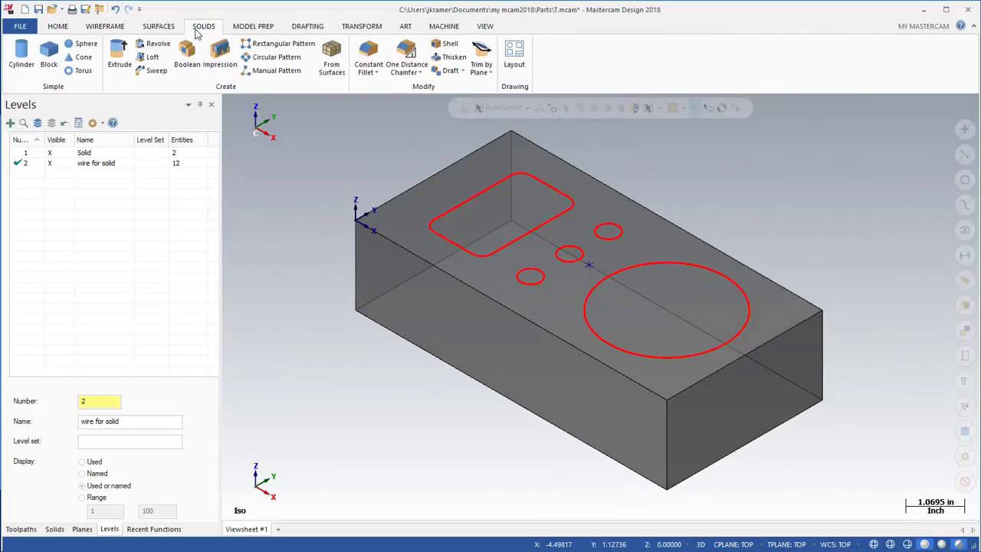
left_click(368, 54)
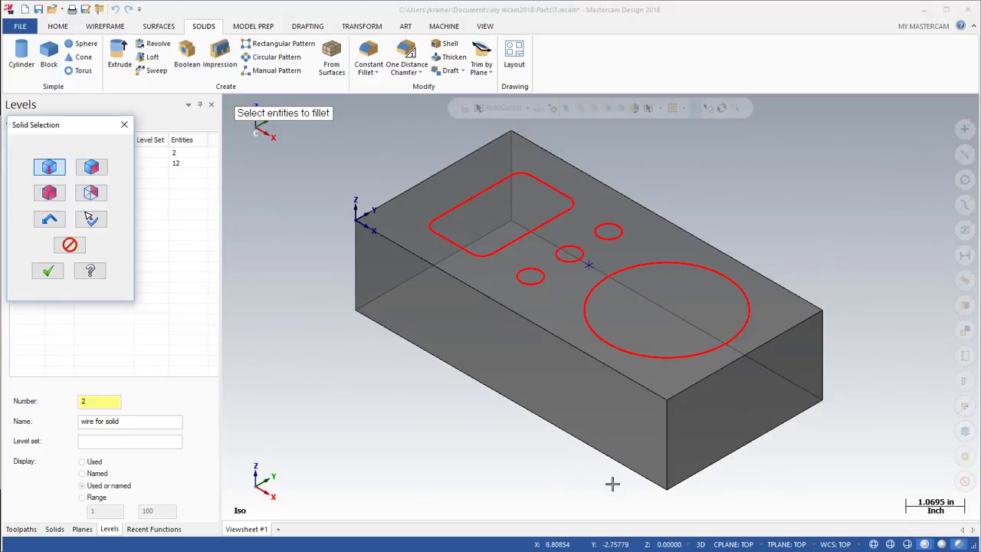
left_click(667, 450)
left_click(824, 366)
left_click(55, 275)
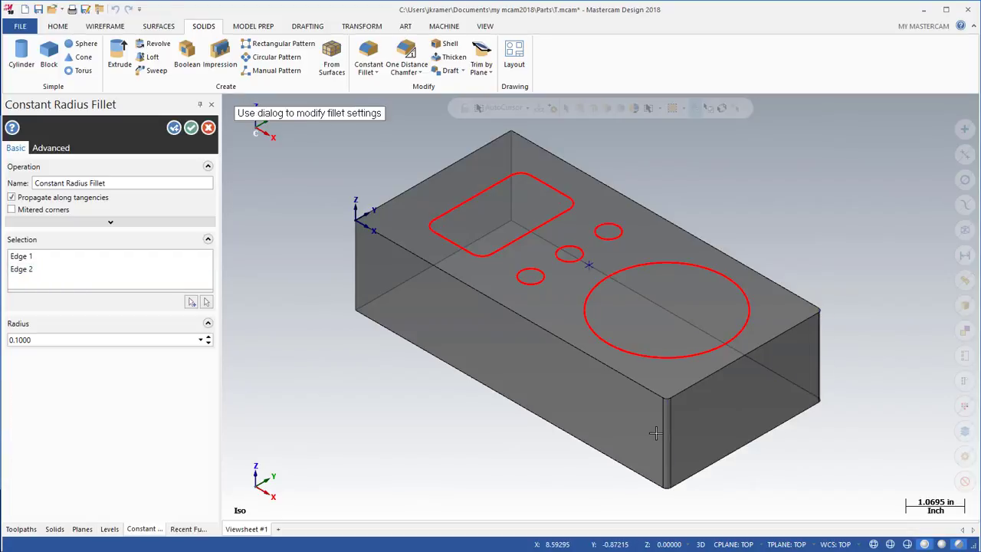
double_click(34, 341)
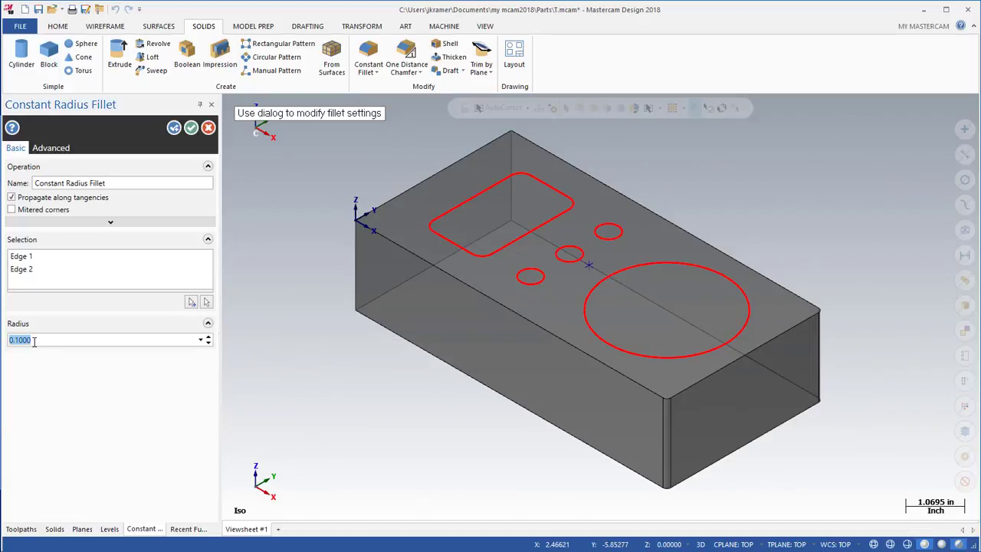
type("2")
key("Return")
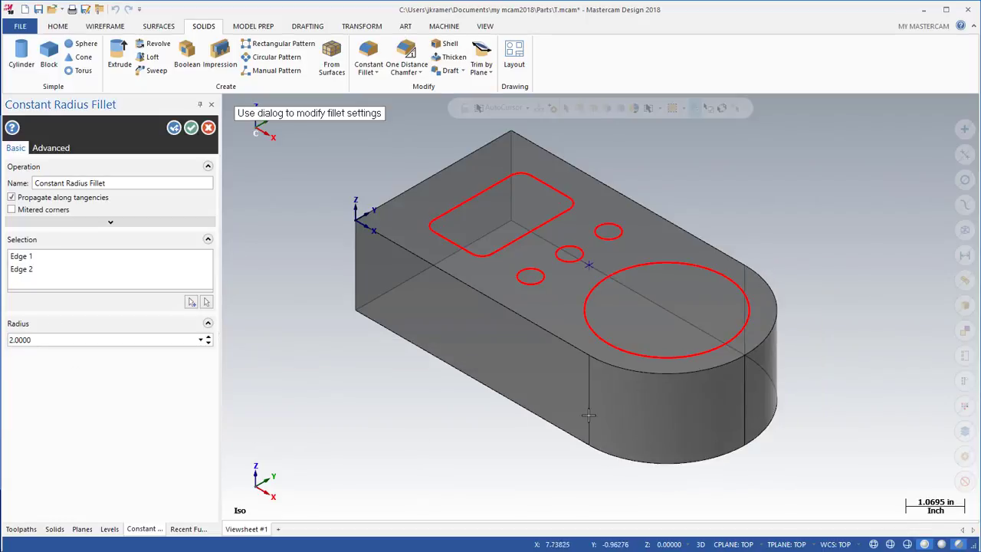
left_click(191, 128)
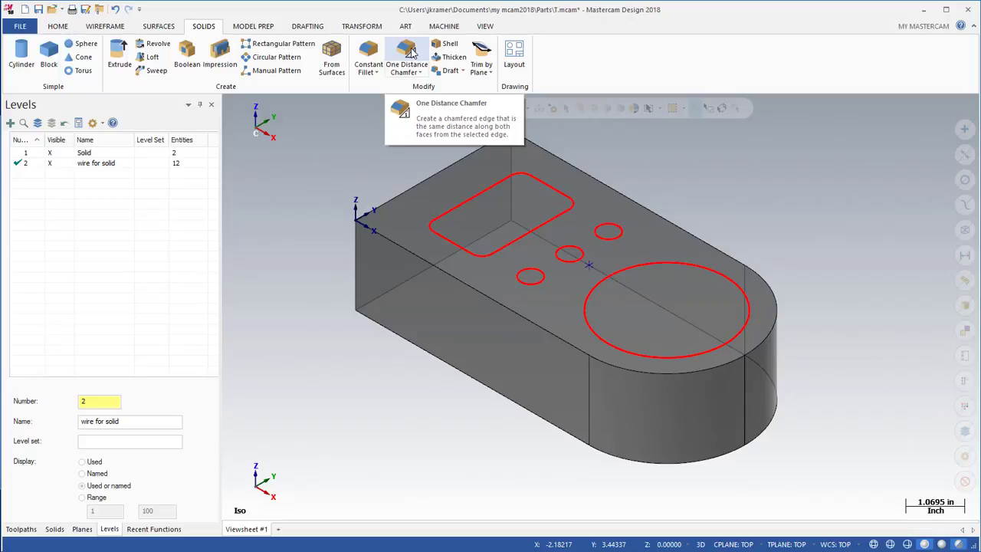
Chamfer the two left vertical edges by 0.75, naming the operation '.75 by .75 chamfers'
left_click(410, 52)
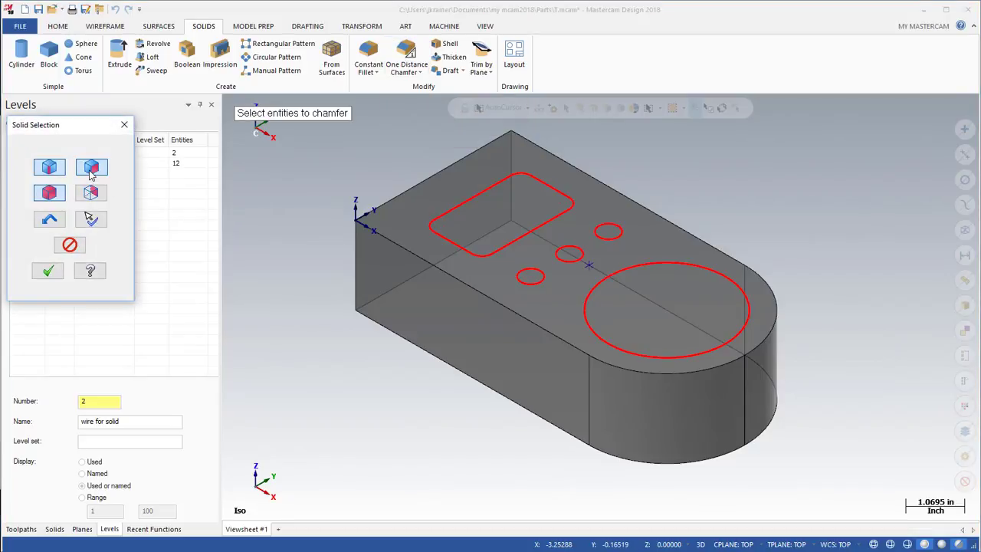
left_click(49, 192)
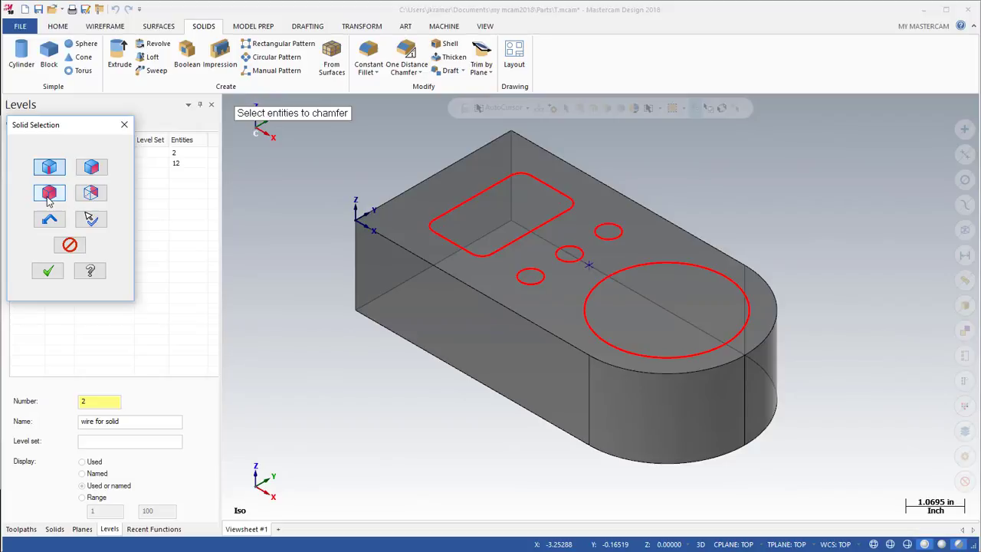
left_click(355, 268)
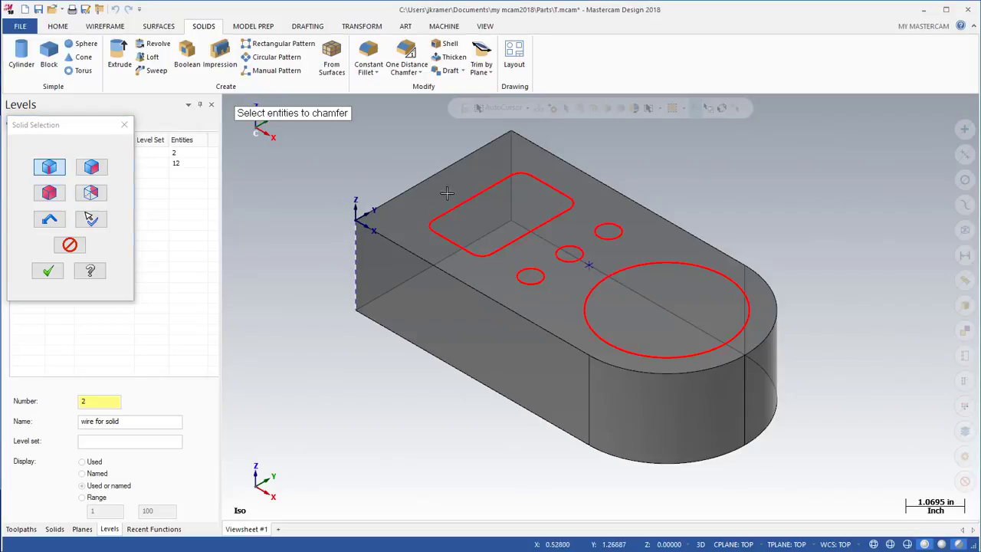
left_click(512, 165)
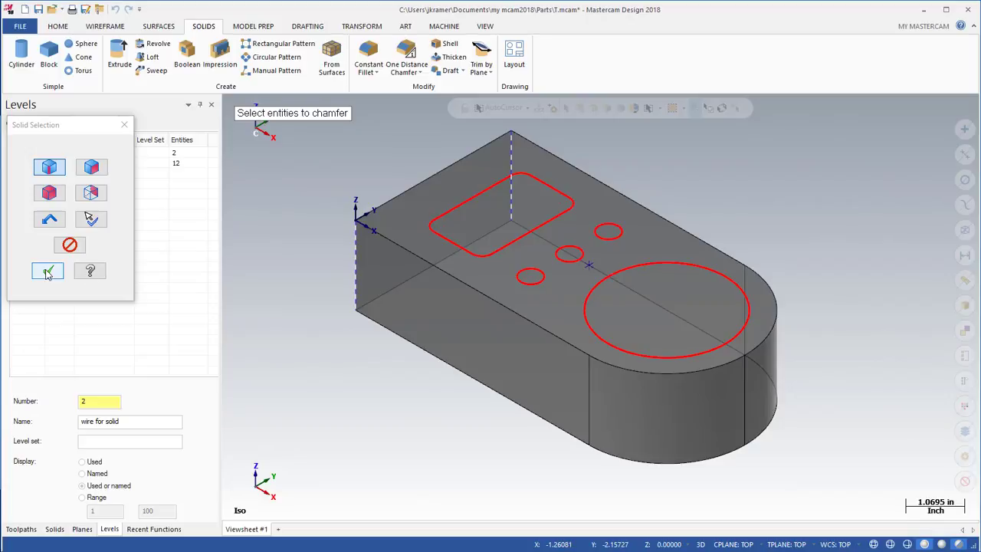
left_click(48, 272)
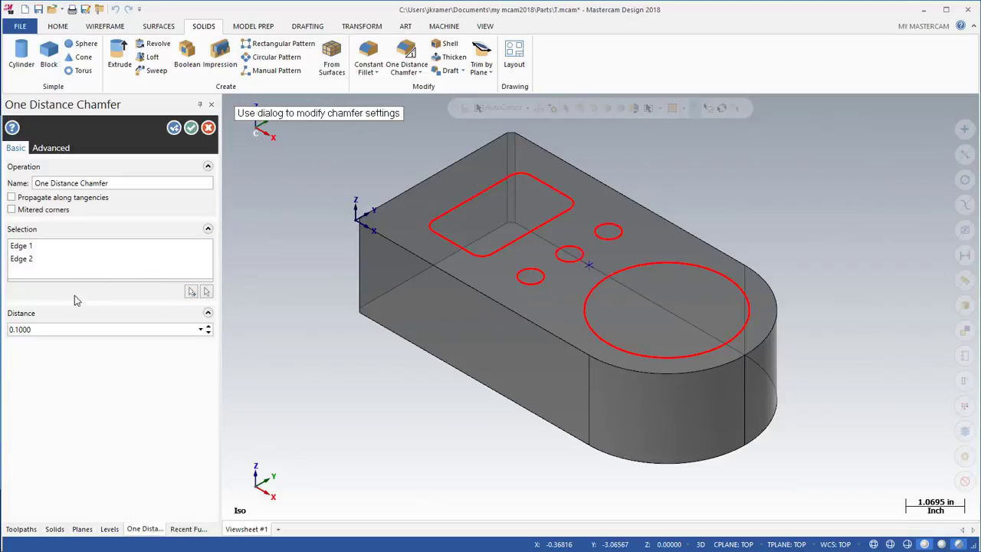
left_click(72, 328)
type(".75")
key("Return")
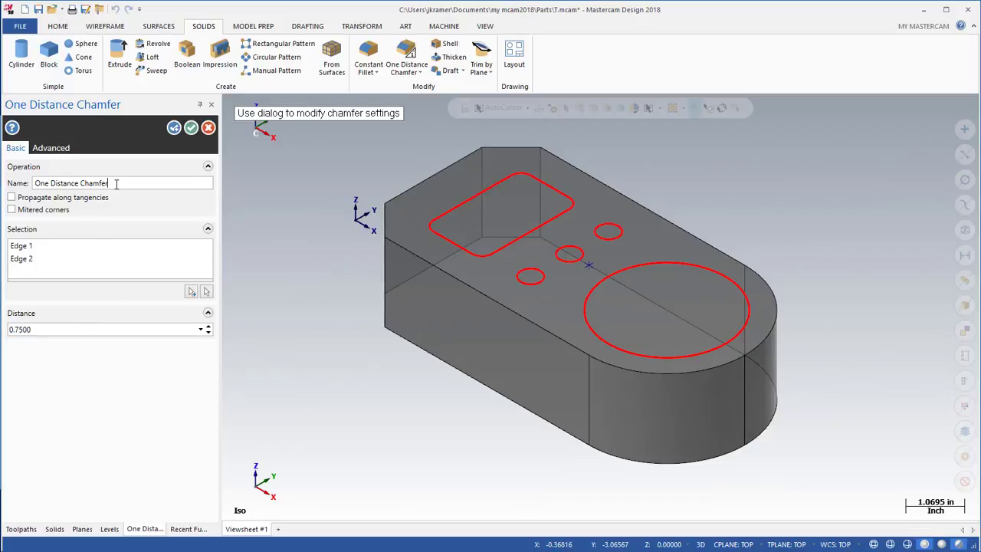
left_click_drag(113, 184, 33, 192)
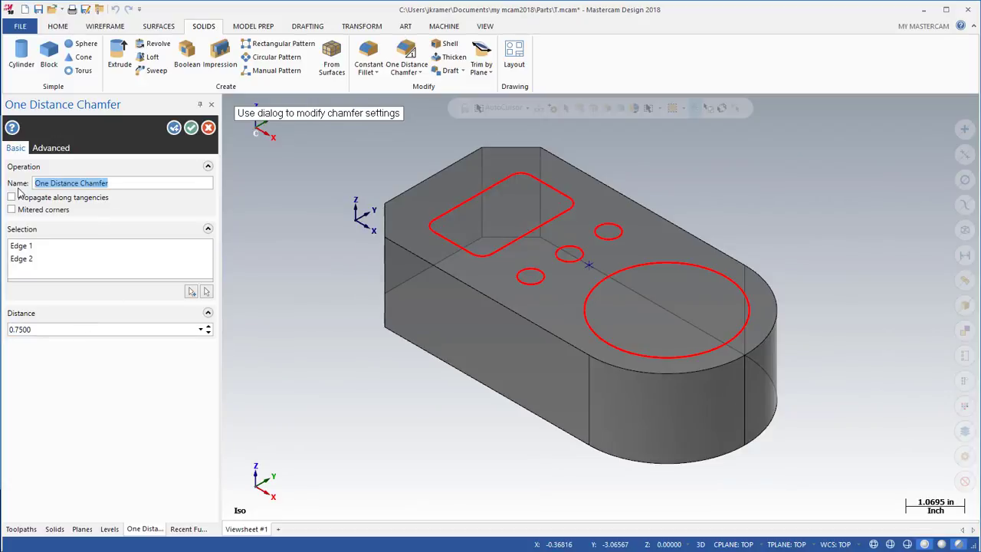
type(".75 by")
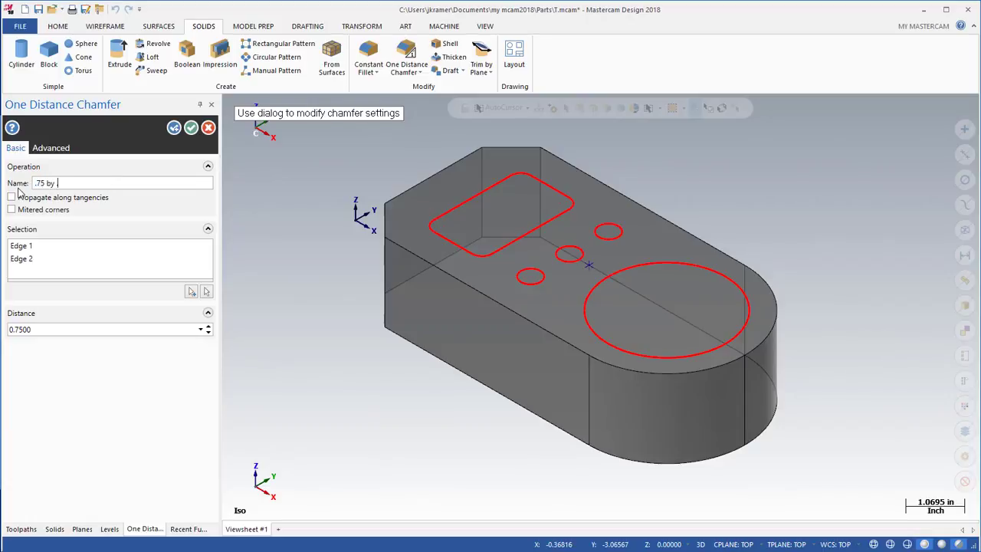
type(" .75 chamfers")
left_click(192, 129)
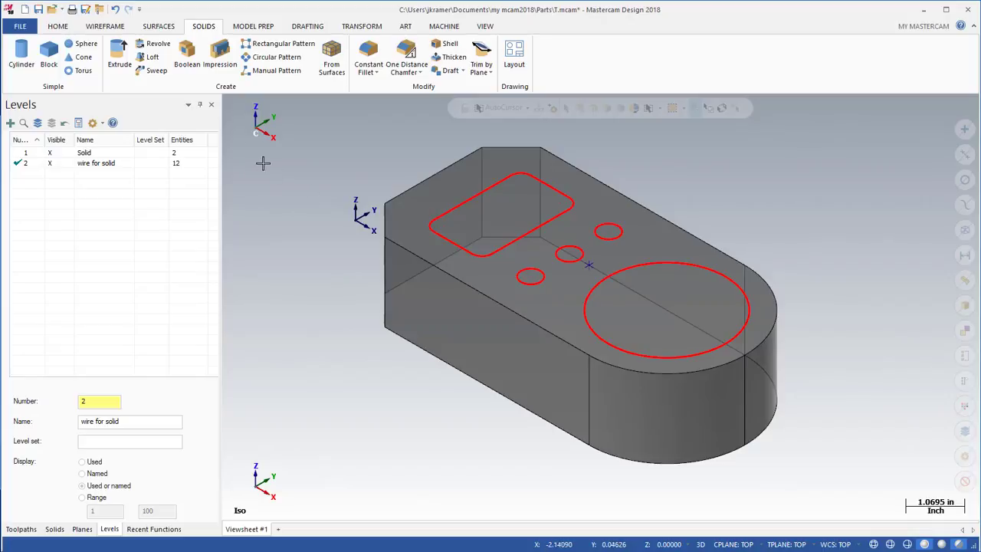
Select the three 0.5 circles for a solid extrude
left_click(121, 53)
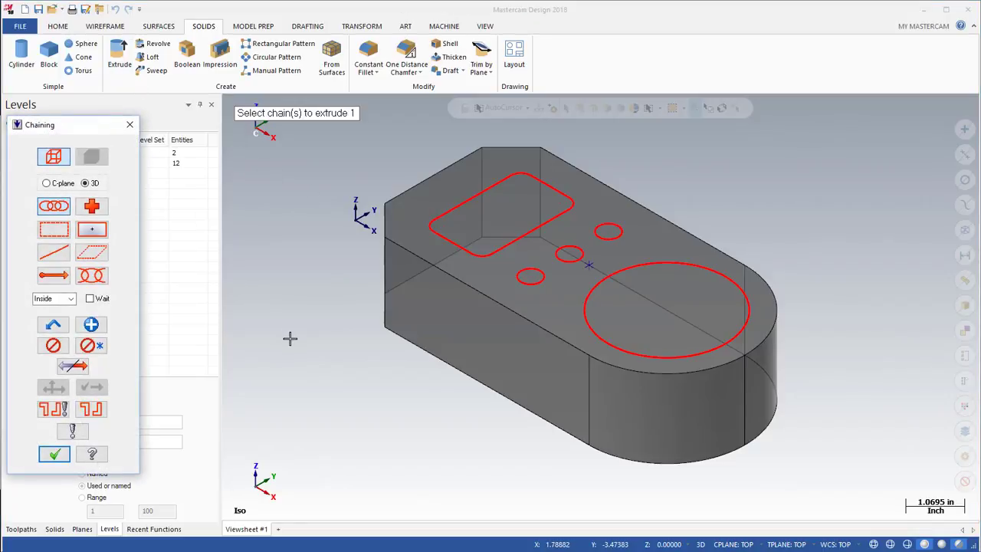
left_click(528, 284)
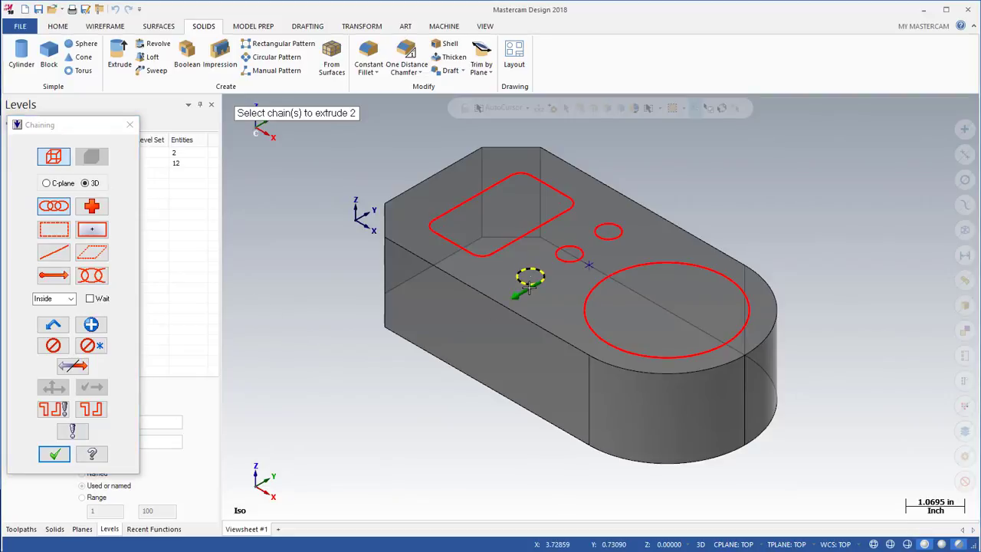
left_click(90, 412)
left_click(53, 455)
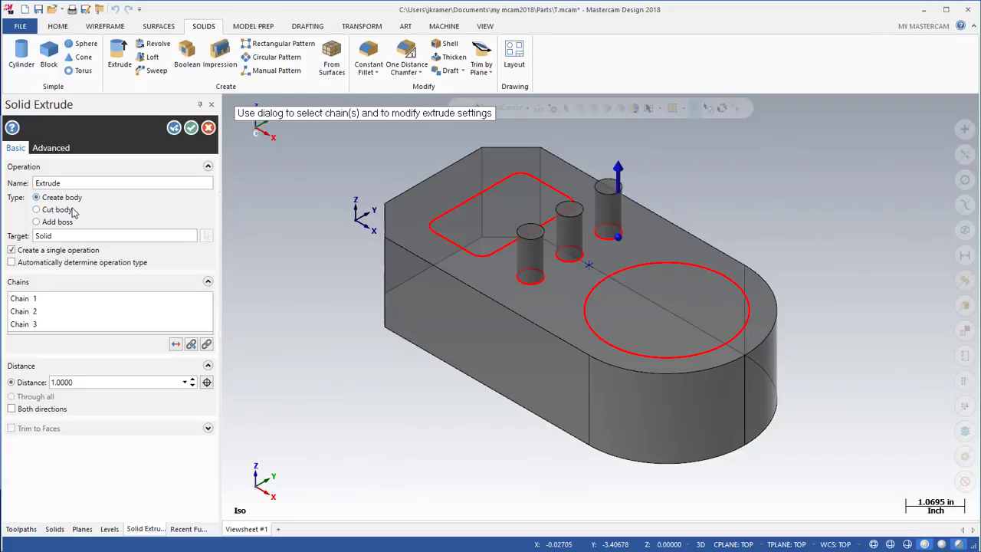
Make the extrude a downward through-all cut named '.5 thru holes'
left_click(47, 213)
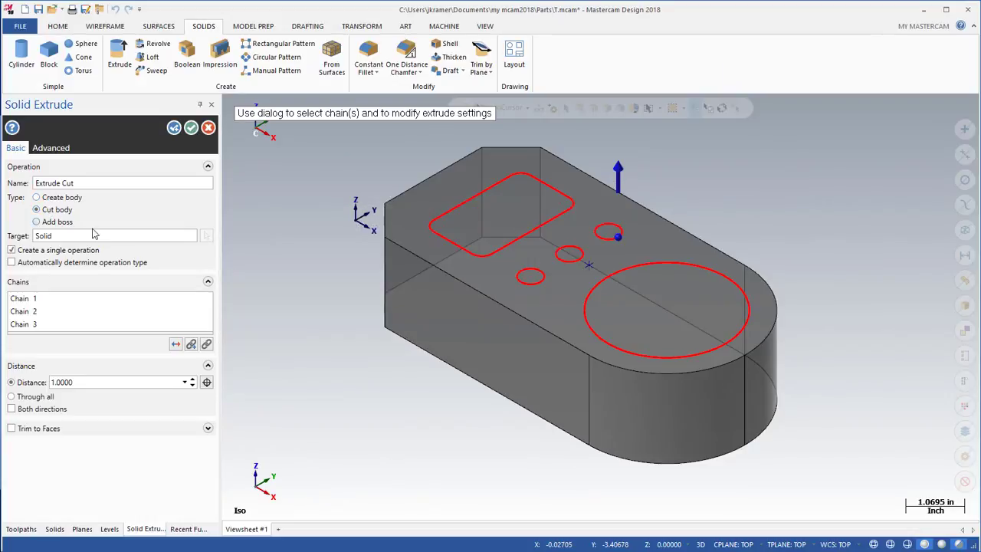
left_click(176, 345)
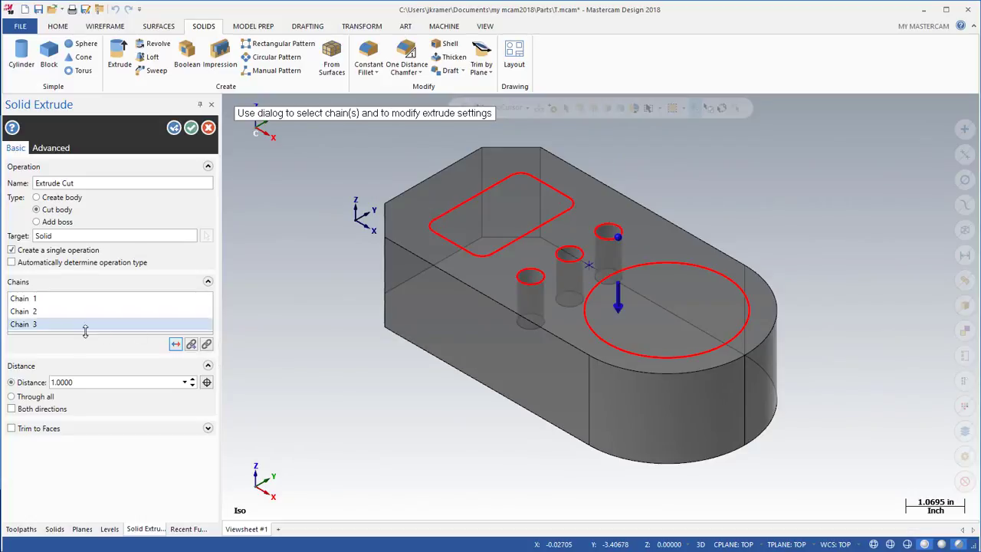
left_click(25, 398)
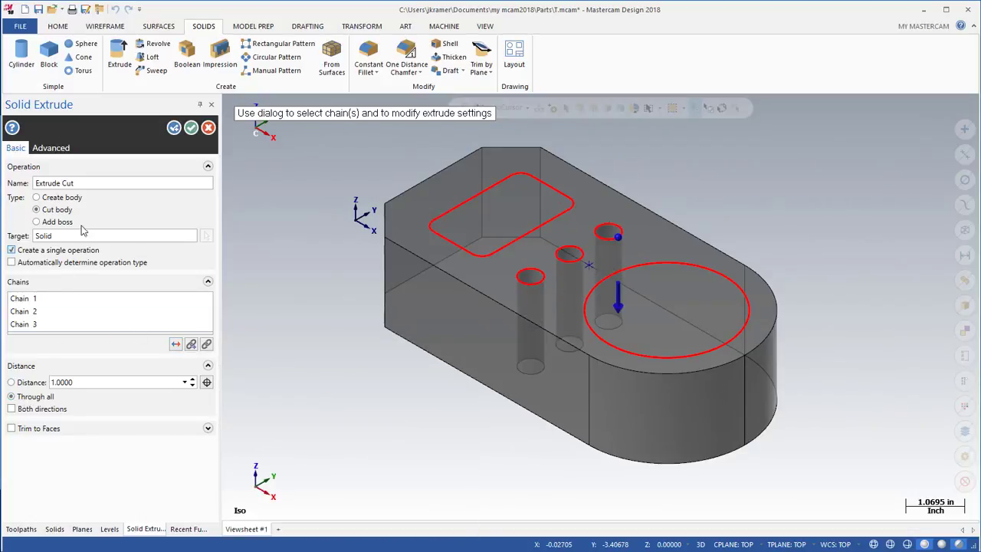
left_click_drag(85, 184, 3, 182)
key("BackSpace")
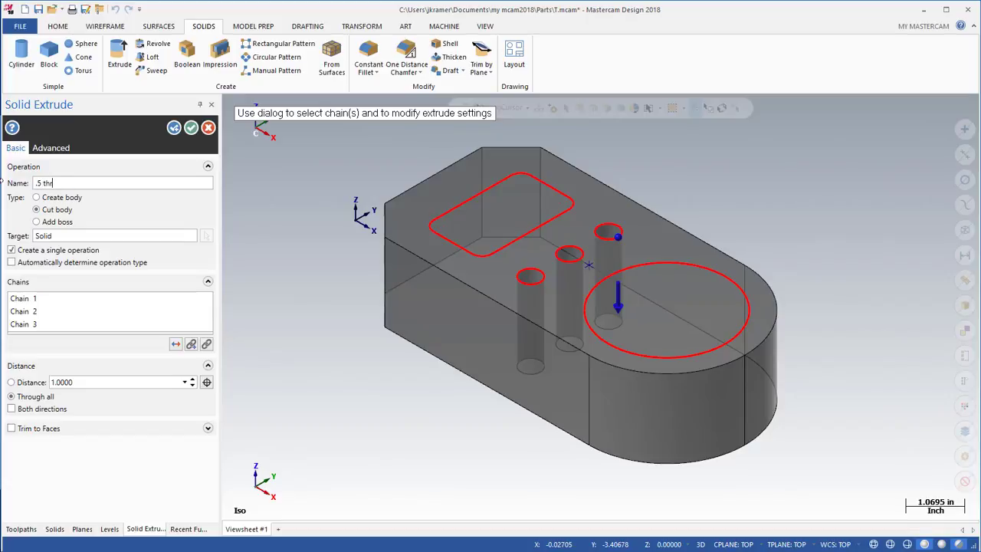
type(".5 thru holes")
Create the hole cut and chain the rectangular outline for a new extrude cut
left_click(174, 129)
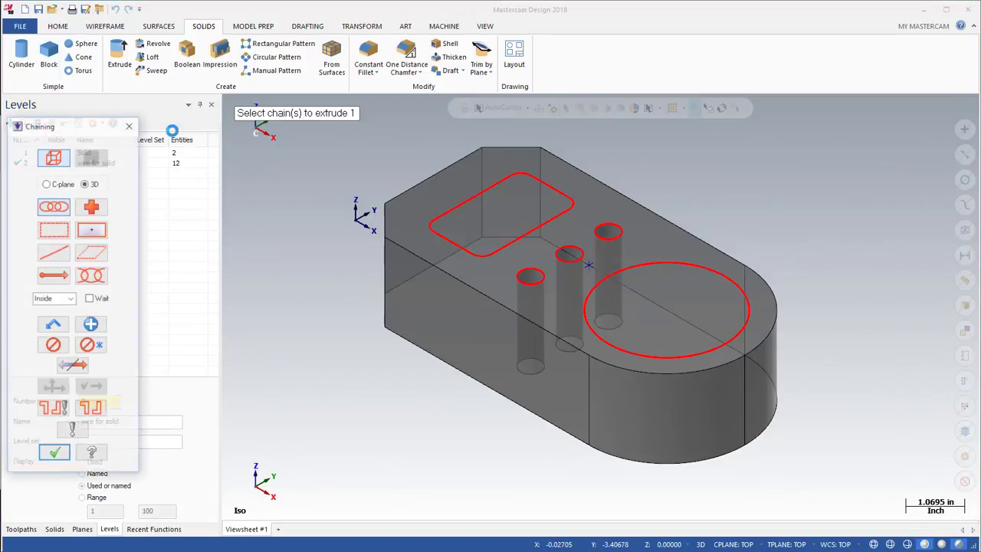
left_click(445, 238)
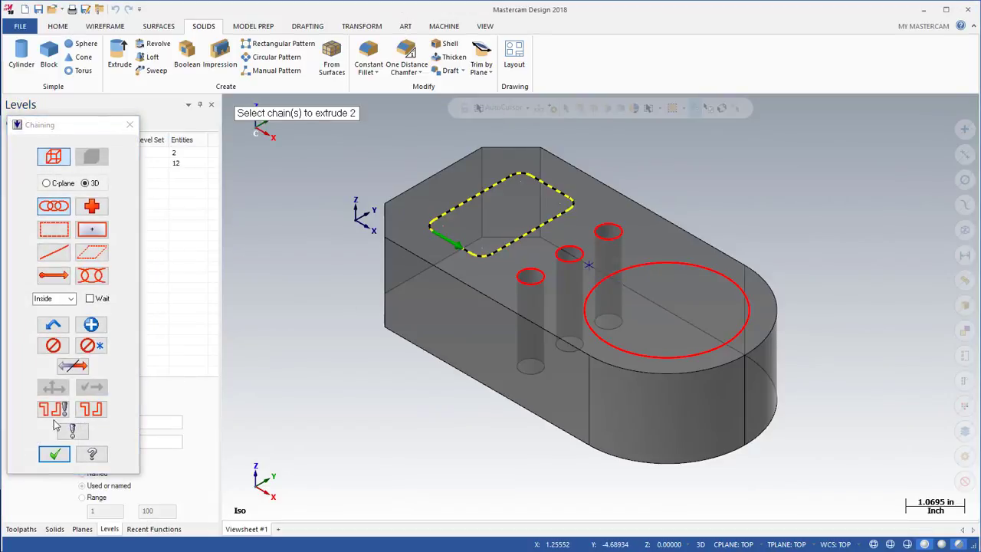
left_click(54, 454)
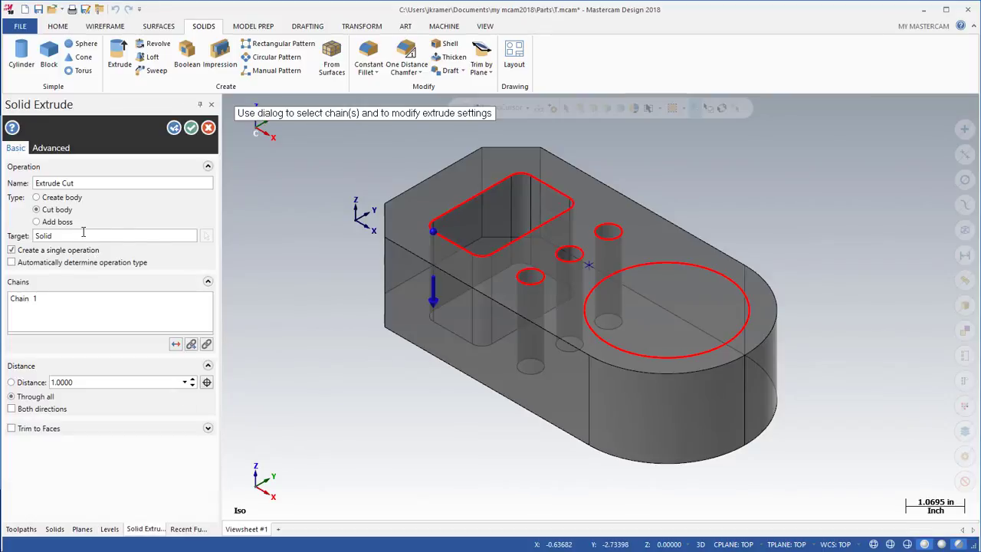
Name the cut '.5 pocket' and set its depth to 0.5
left_click_drag(93, 184, 35, 184)
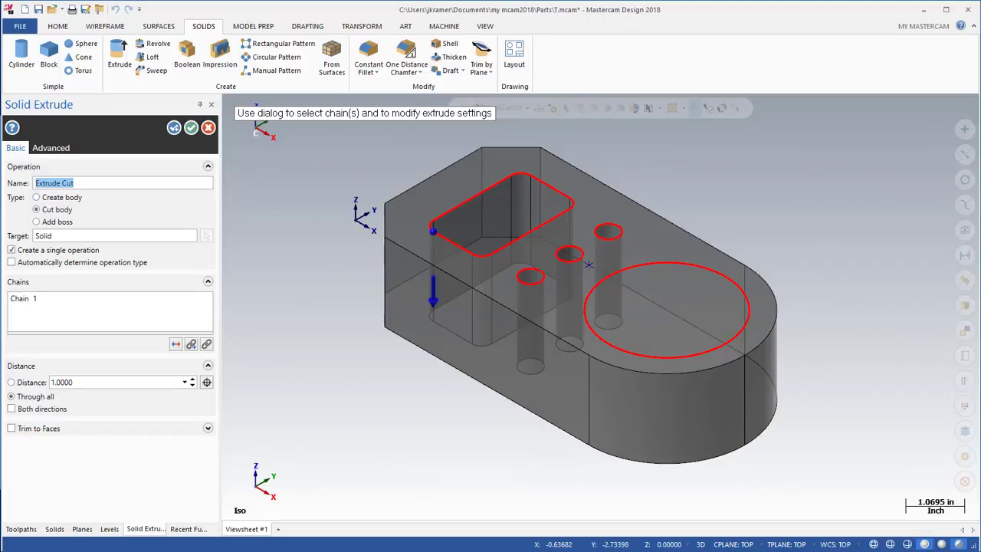
key("BackSpace")
type(".5 pocket")
double_click(83, 380)
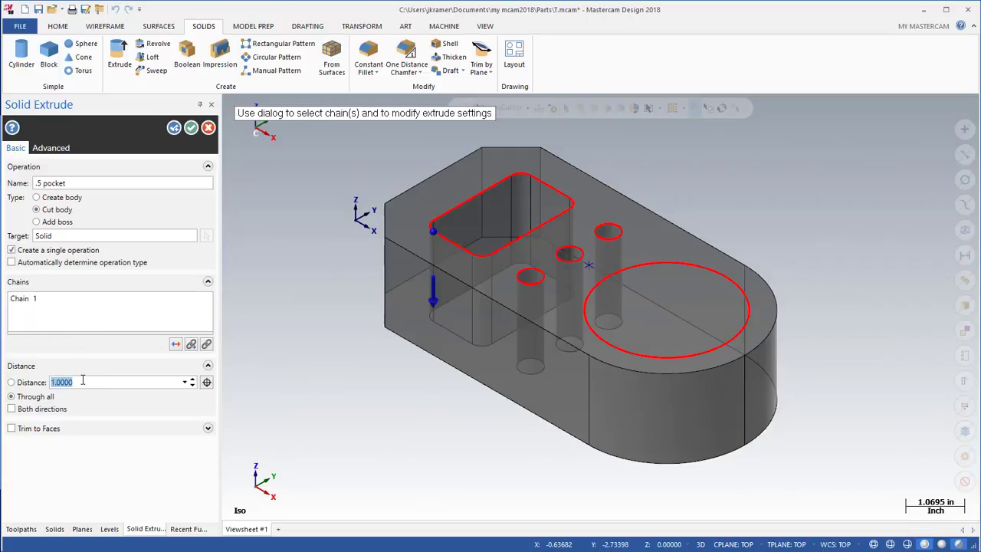
type(".5")
key("Return")
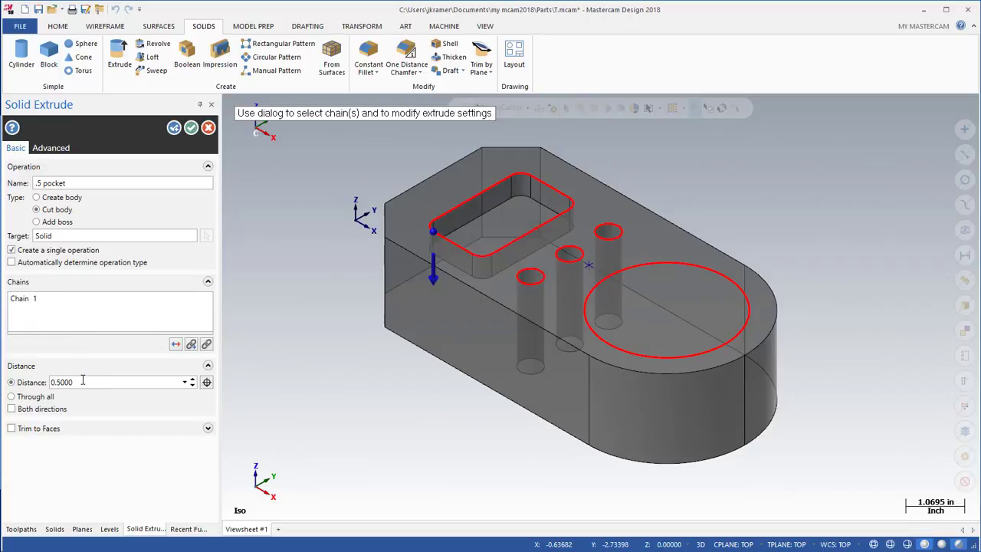
Create the pocket cut and chain the large 3-inch circle for another extrude cut
left_click(173, 131)
left_click(598, 334)
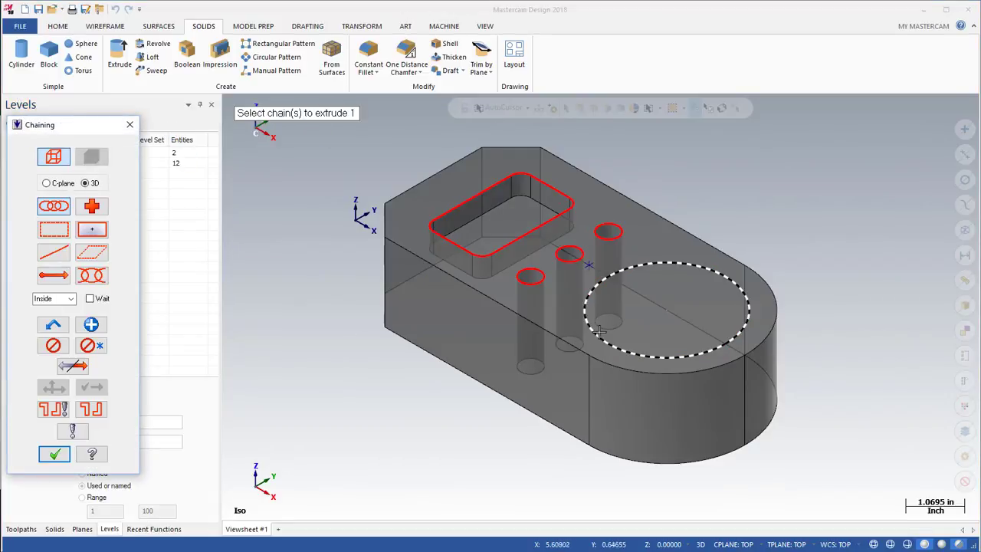
left_click(54, 454)
Name the circle cut '3 dia 1 in', set its depth to 1.0, and create it
left_click_drag(91, 182, 23, 184)
type("3 dia 1 in")
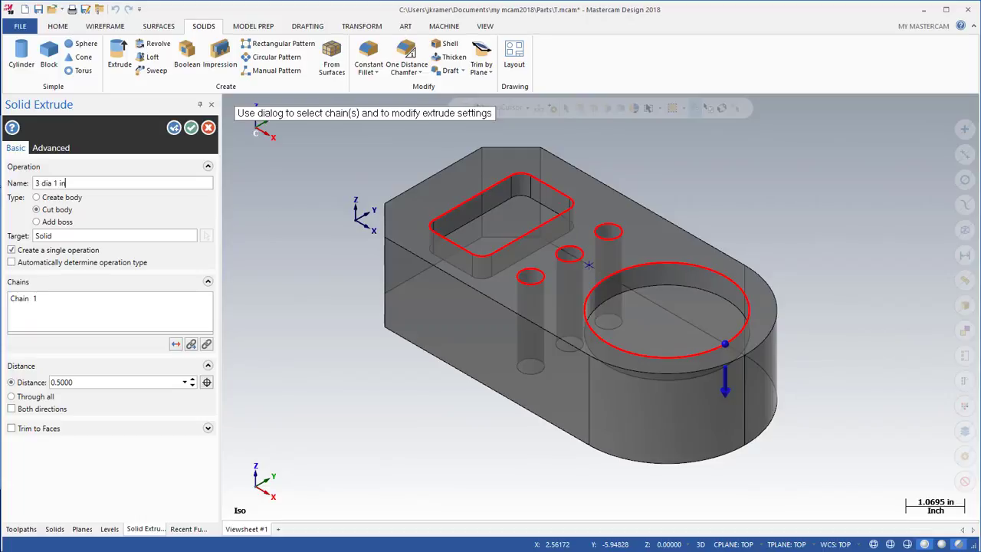
double_click(108, 381)
type("1")
key("Return")
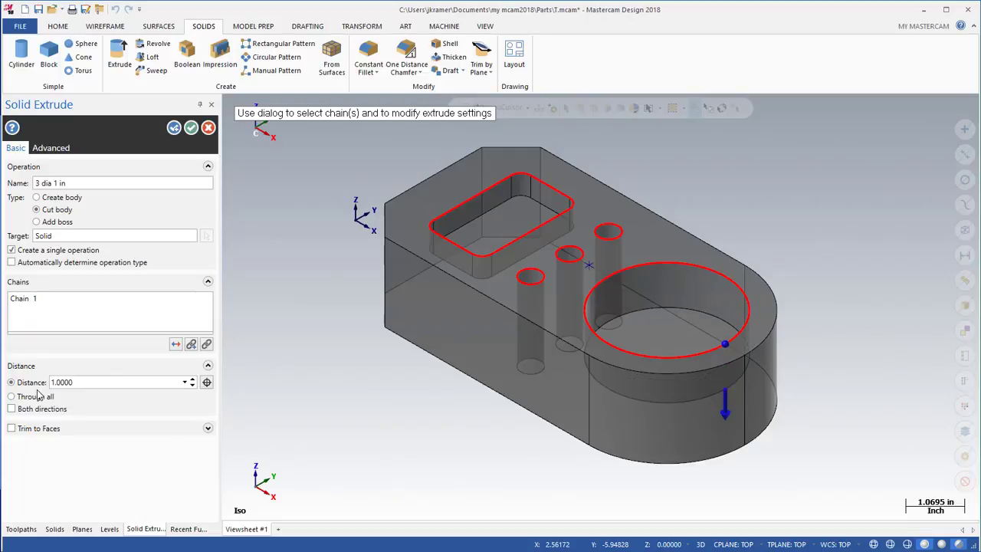
left_click(191, 128)
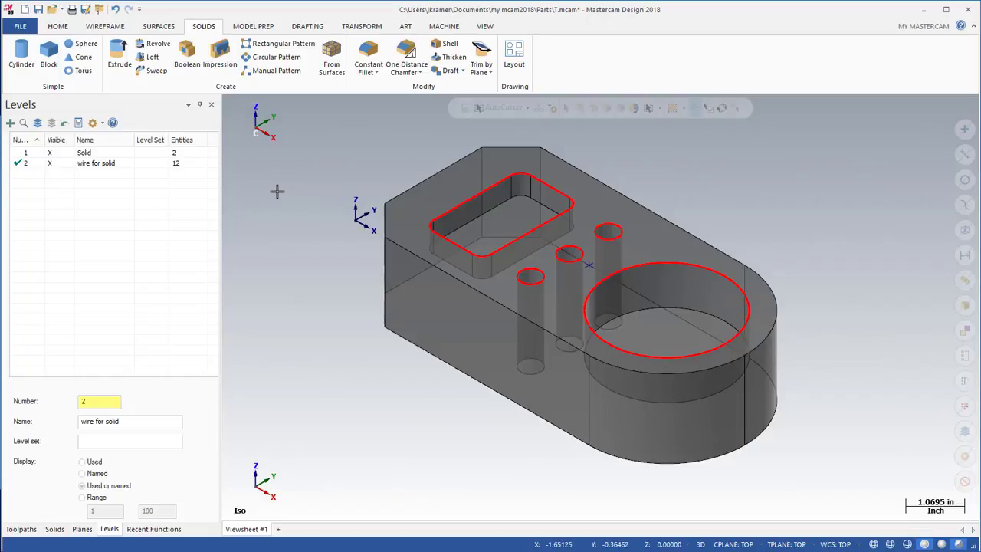
Make level 1 'Solid' current and hide the 'wire for solid' level
left_click(16, 153)
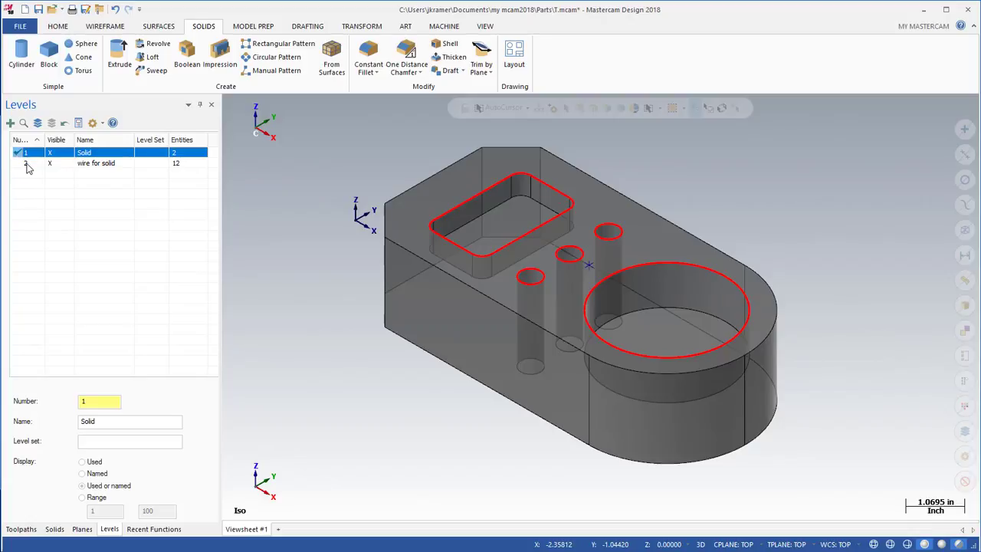
left_click(51, 163)
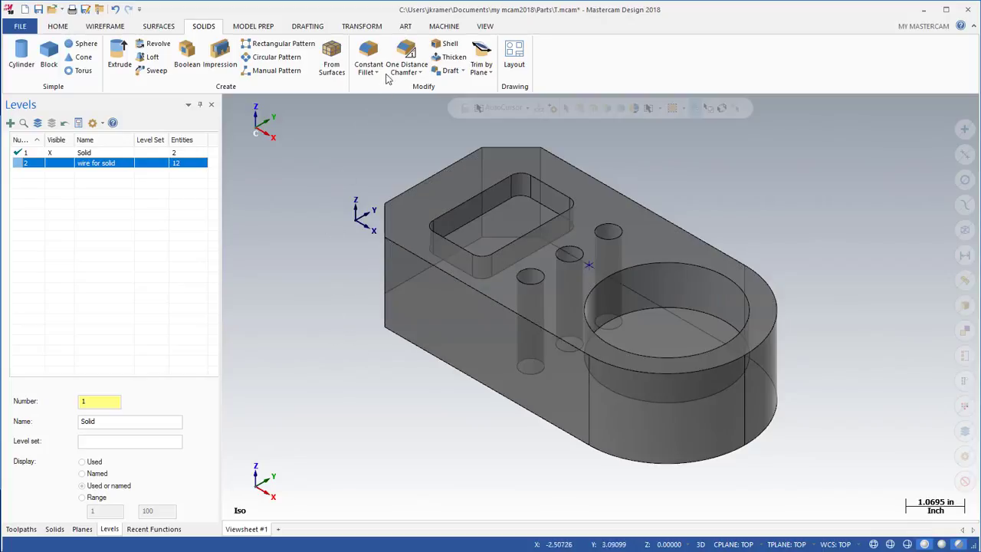
Start a one-distance chamfer by edge selection on the top outer edges, pocket rim and bore rim
left_click(407, 48)
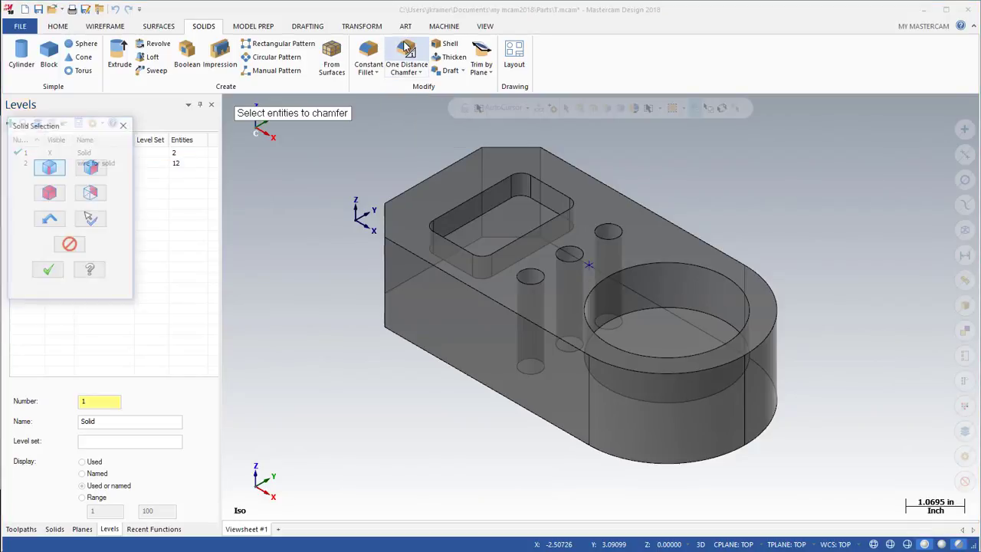
left_click(50, 168)
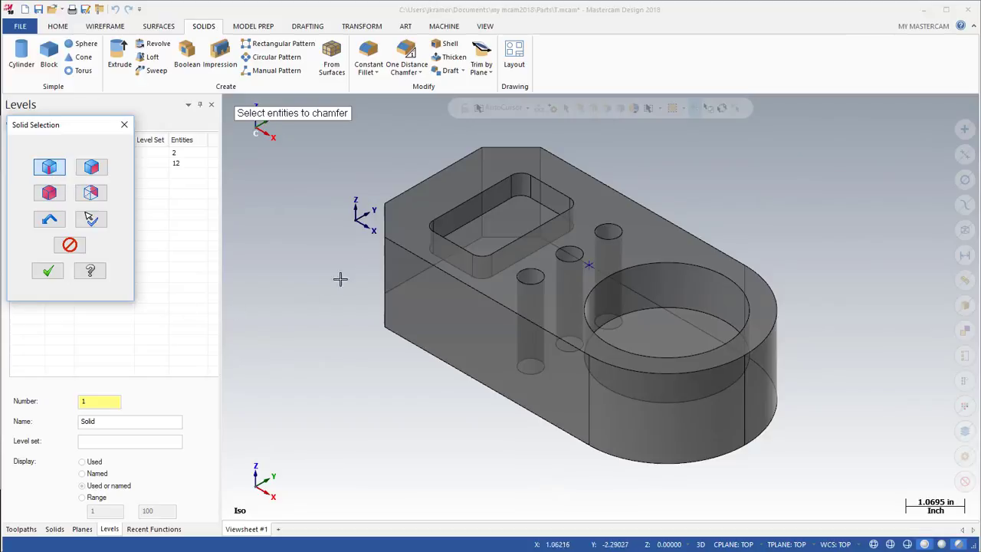
left_click(401, 246)
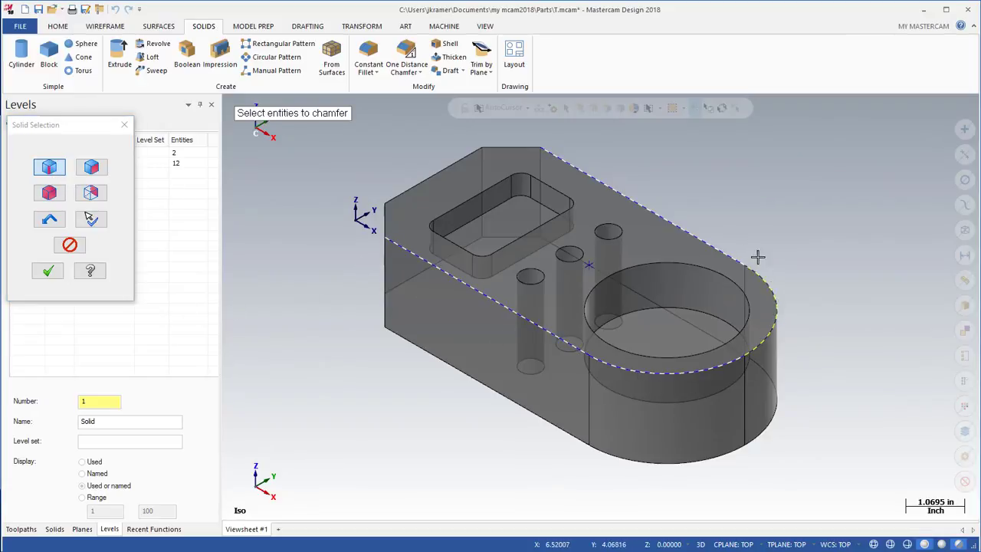
left_click(401, 193)
left_click(499, 148)
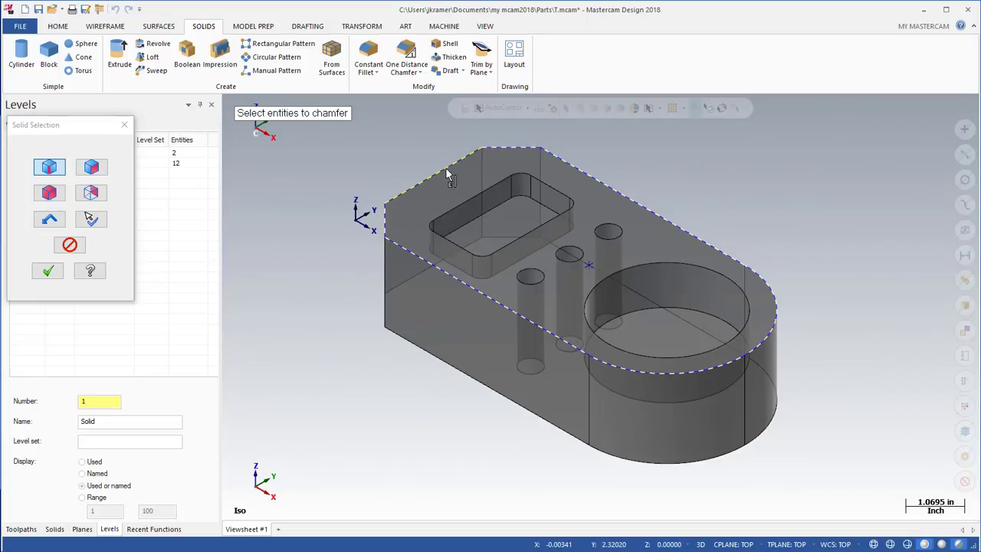
left_click(499, 192)
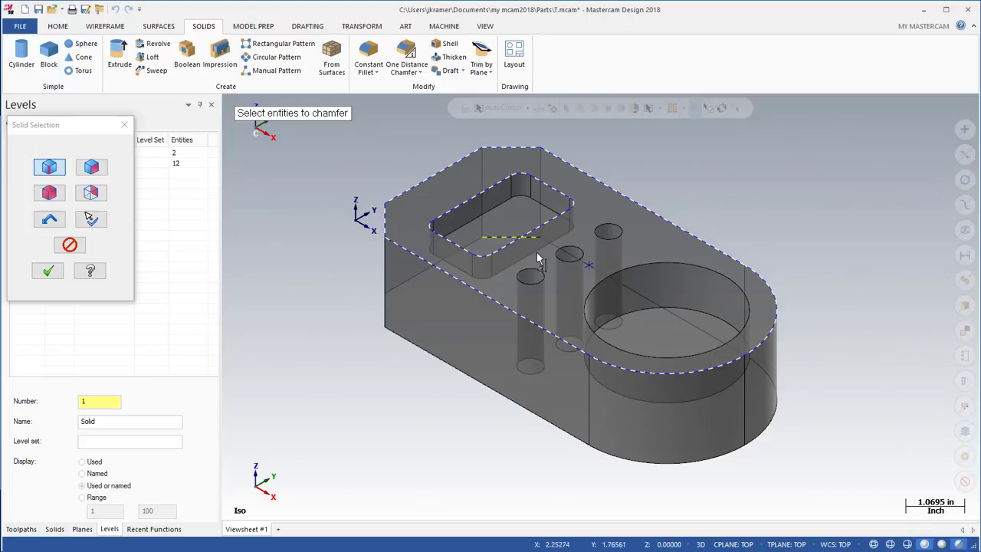
left_click(615, 281)
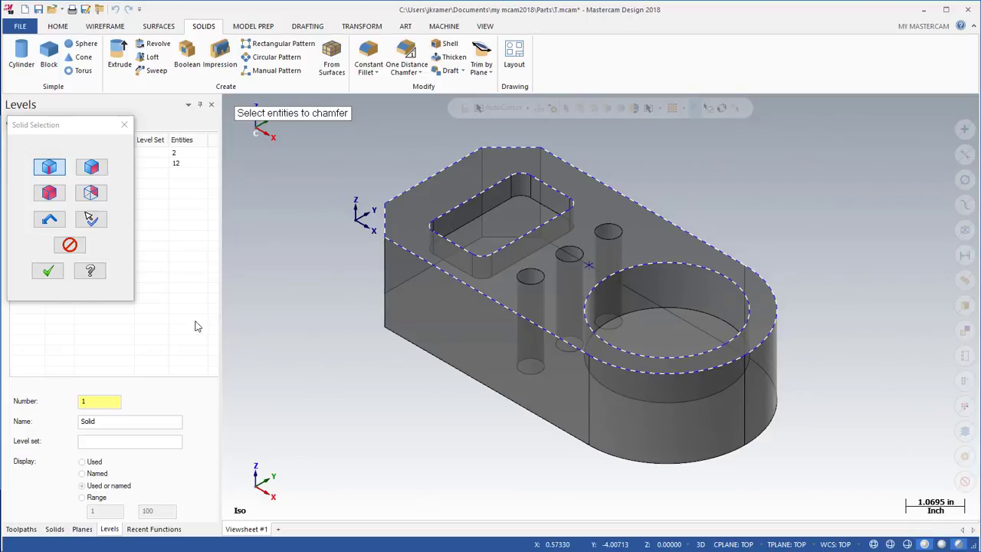
Name the chamfer '.1 camfers', set its distance to 0.1, and apply it
left_click(48, 277)
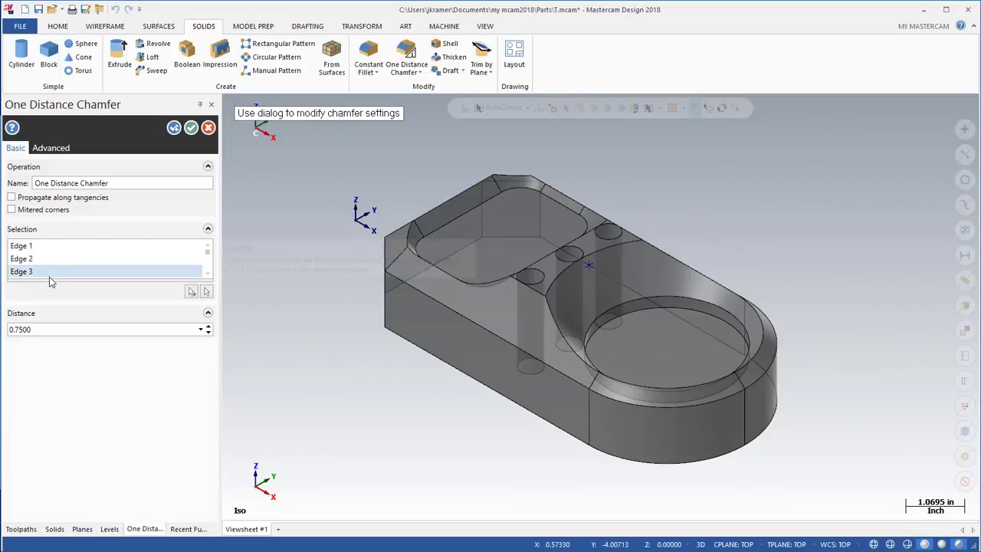
triple_click(88, 188)
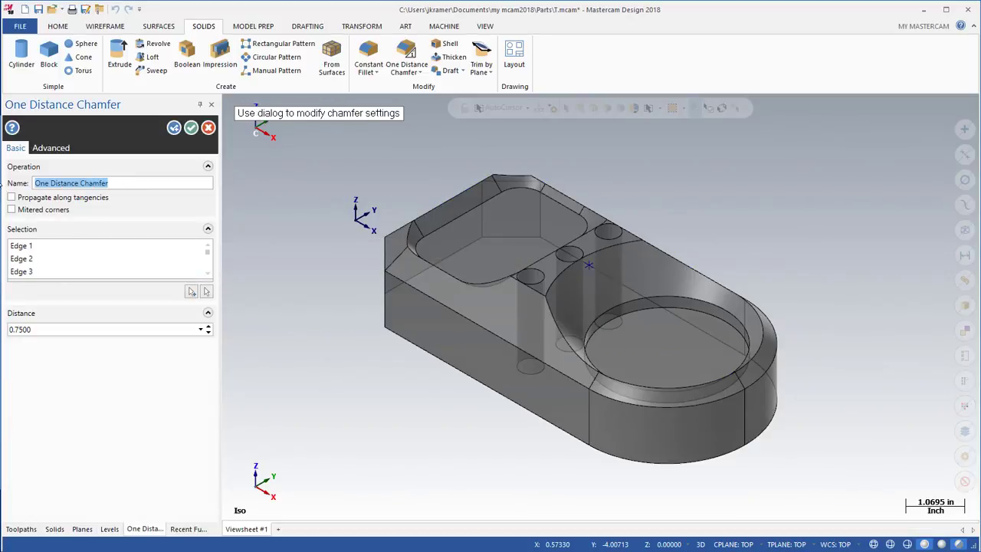
type(".1 camfers")
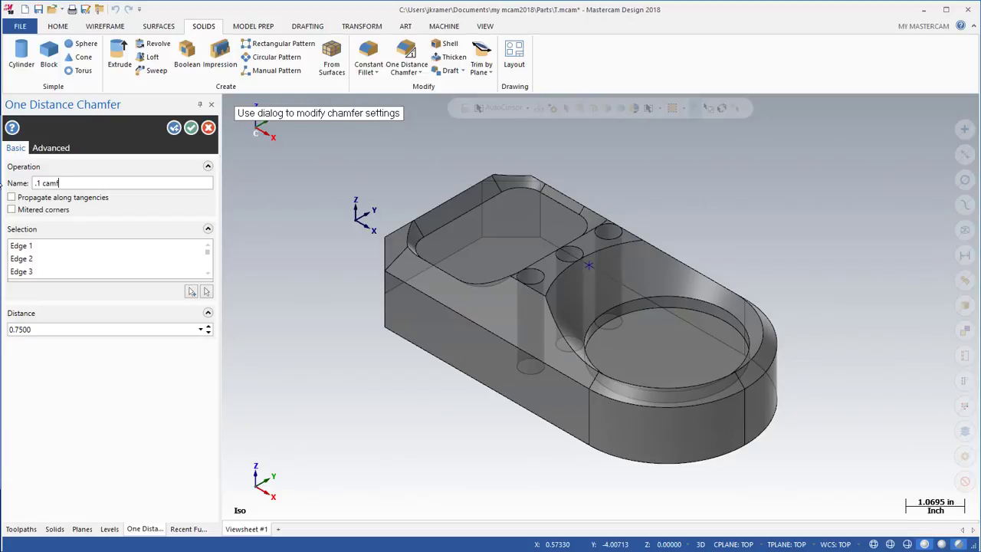
triple_click(47, 329)
type(".1")
key("Return")
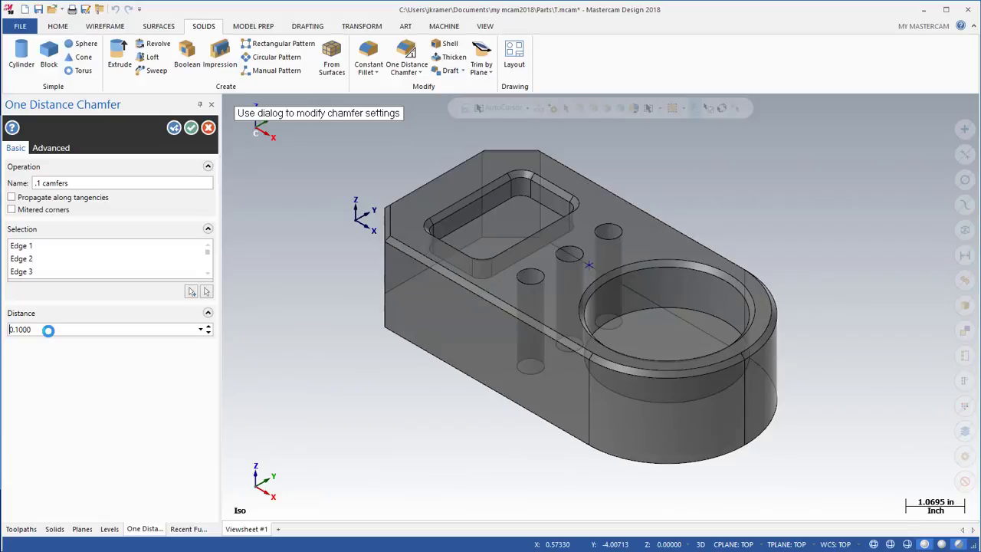
left_click(191, 128)
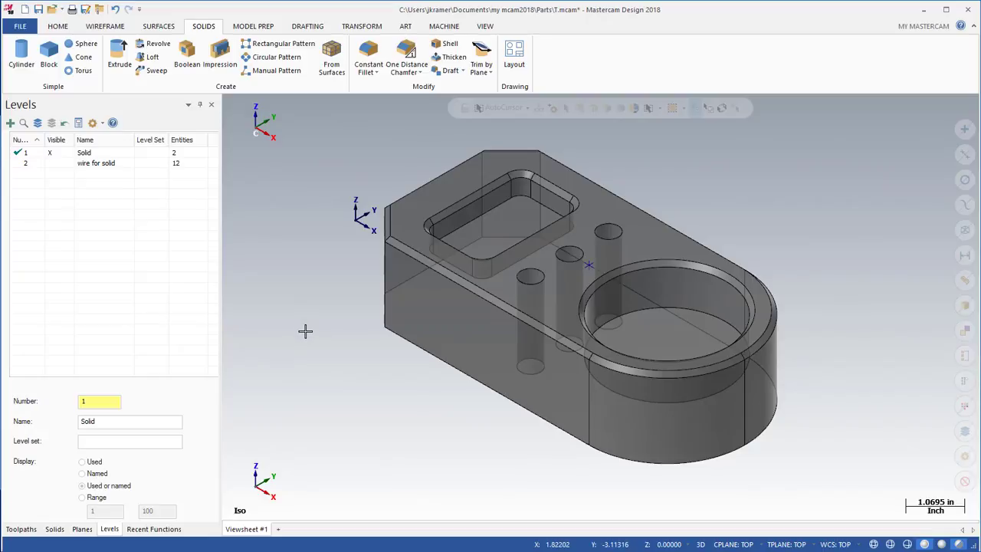